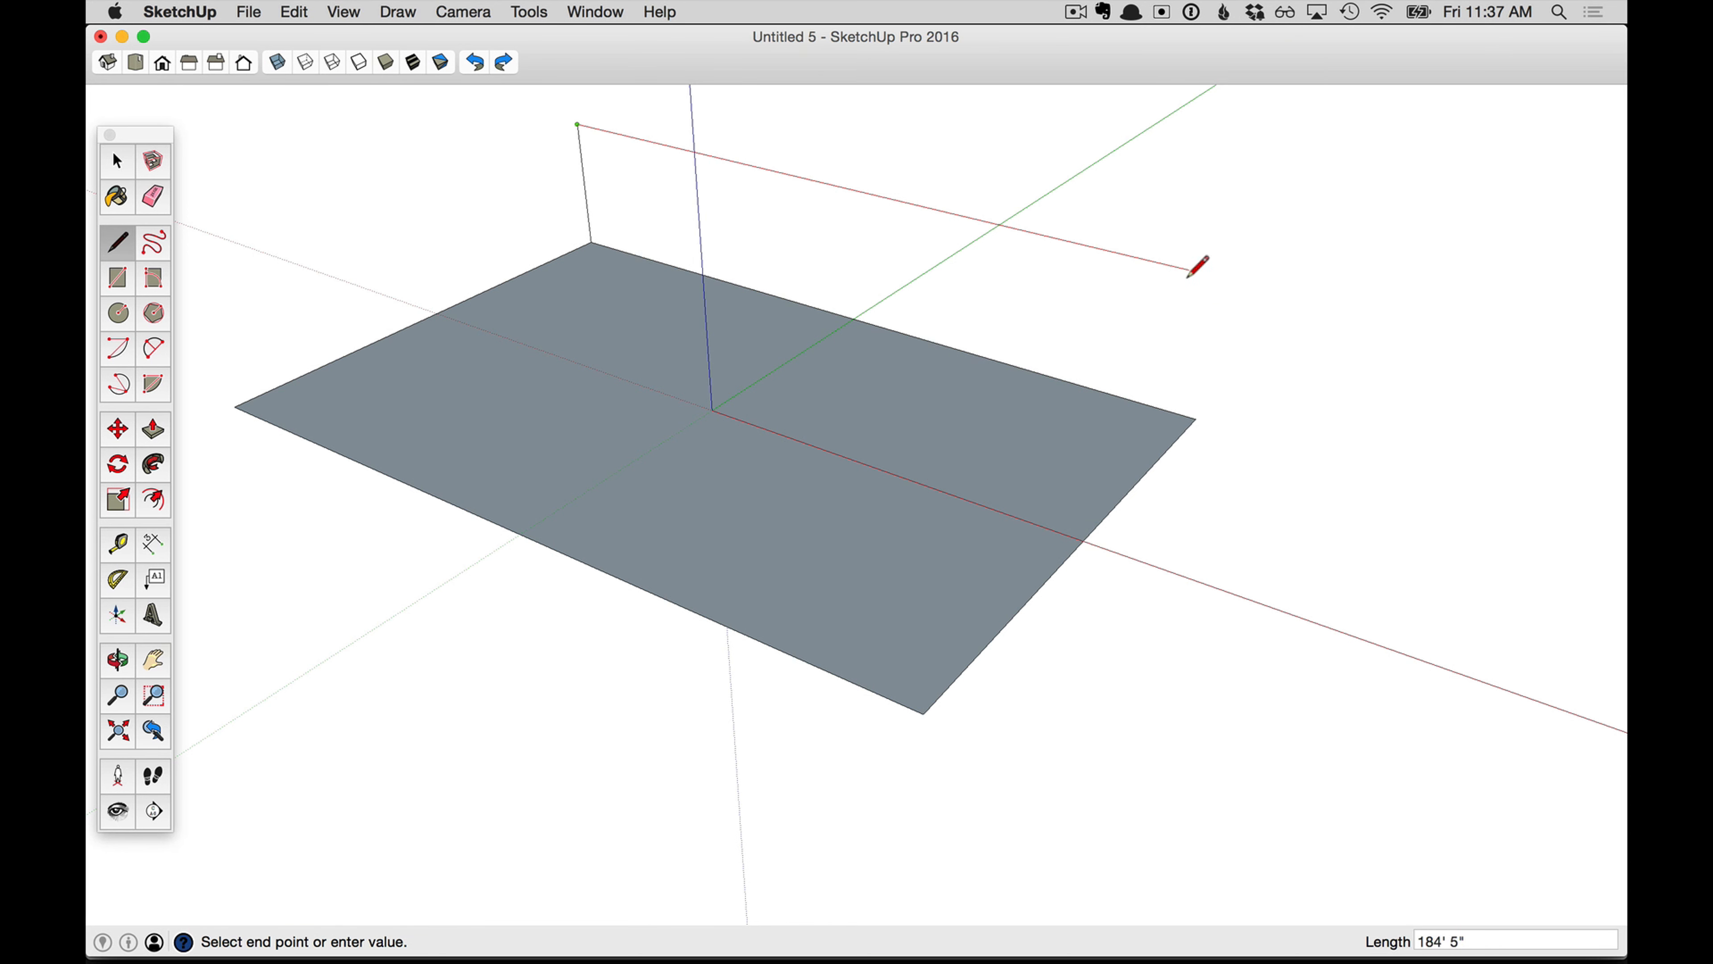
# Draw the back wall's top edge parallel to the red axis and close it about 35' 8" down to the floor corner
pyautogui.click(1214, 278)
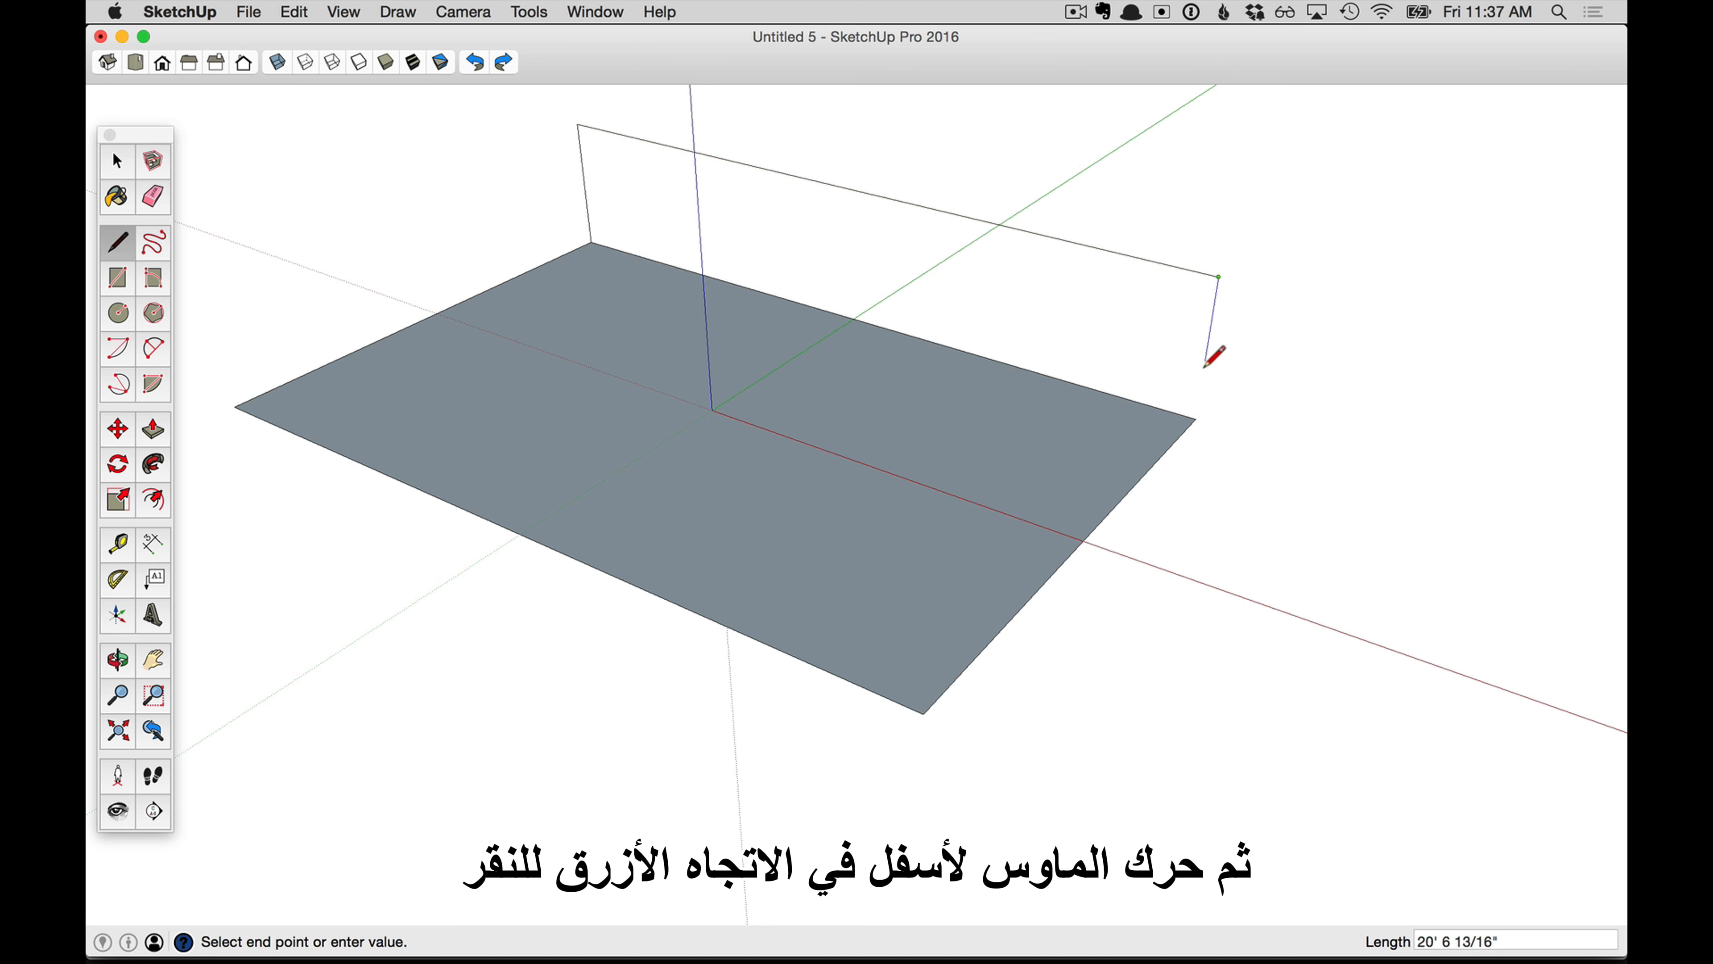
pyautogui.click(1194, 420)
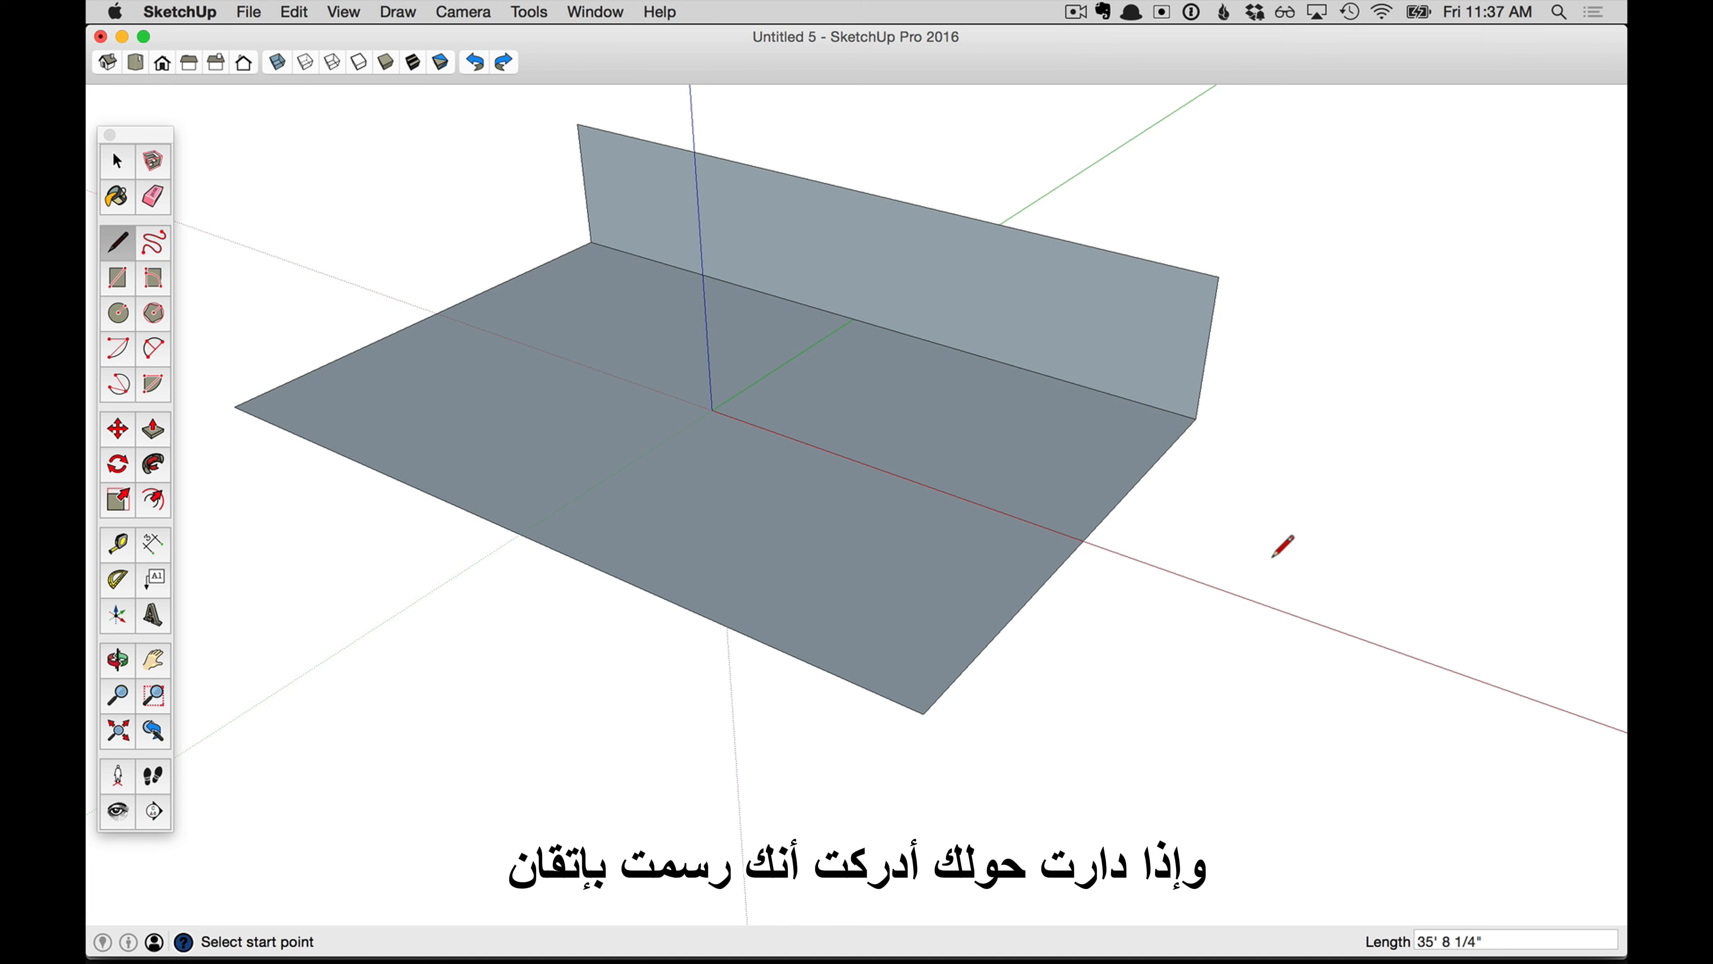
pyautogui.press('o')
pyautogui.moveTo(1241, 533)
pyautogui.mouseDown()
pyautogui.moveTo(929, 432)
pyautogui.moveTo(780, 314)
pyautogui.moveTo(643, 310)
pyautogui.moveTo(681, 271)
pyautogui.moveTo(669, 295)
pyautogui.moveTo(750, 387)
pyautogui.moveTo(1076, 538)
pyautogui.moveTo(1262, 577)
pyautogui.mouseUp()
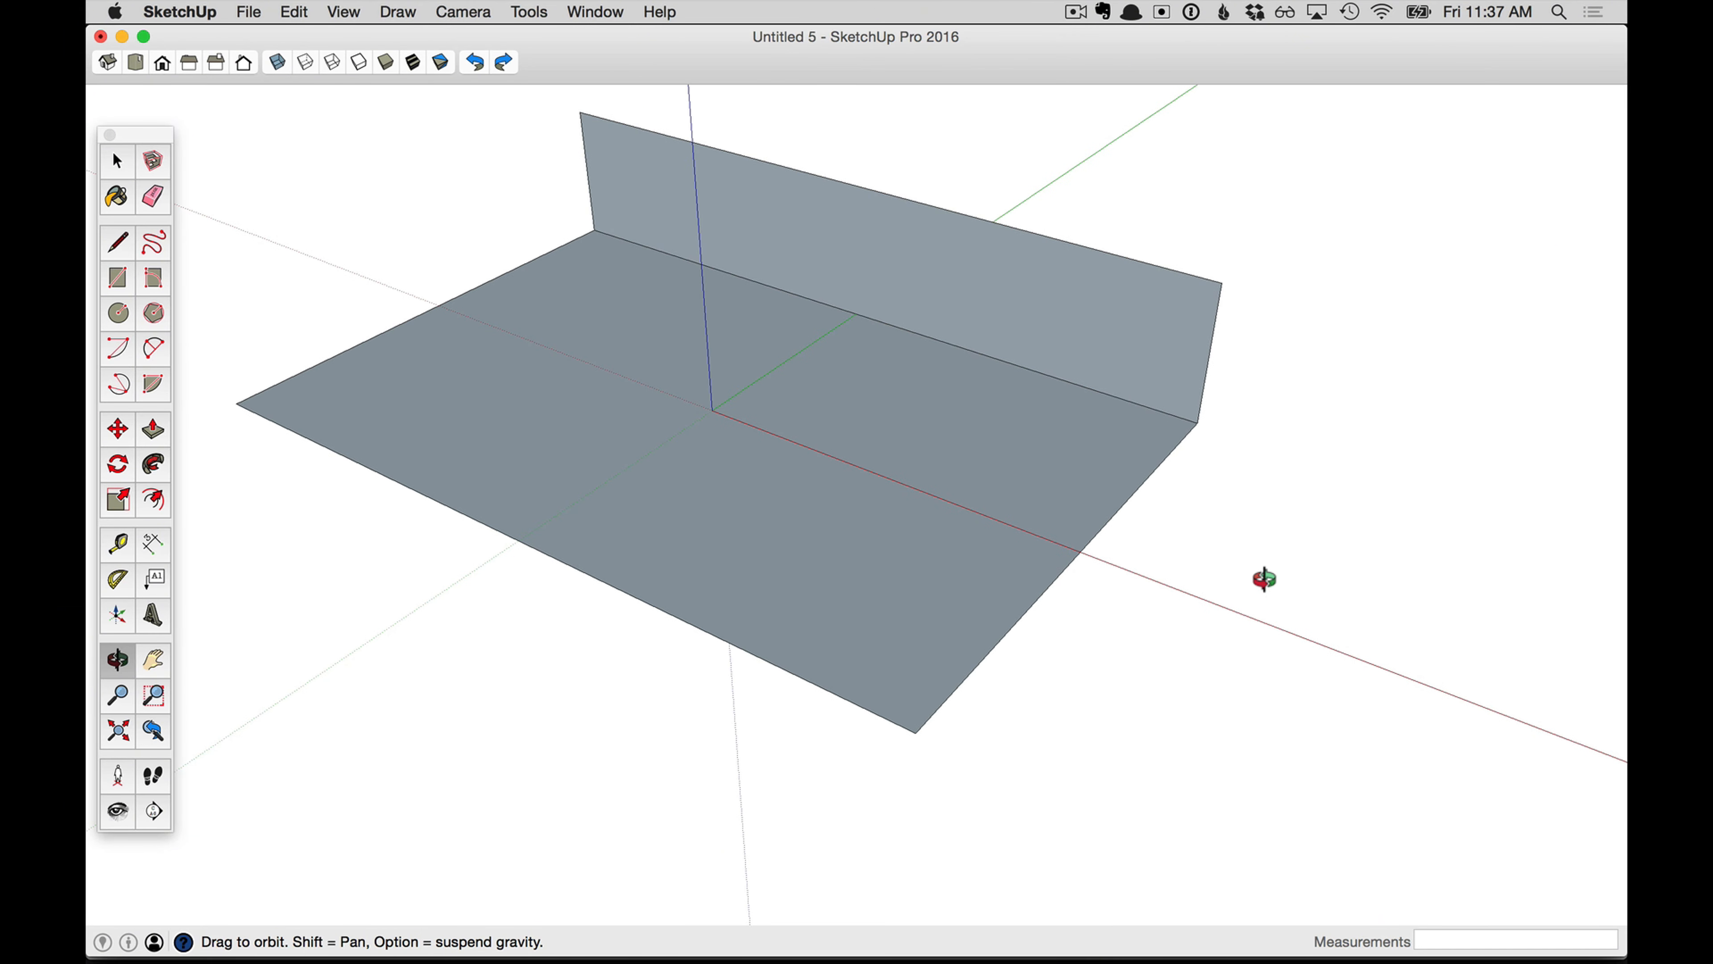
# Draw the left side wall from the floor's front-left corner, up level with the back wall and back to its top corner
pyautogui.press('l')
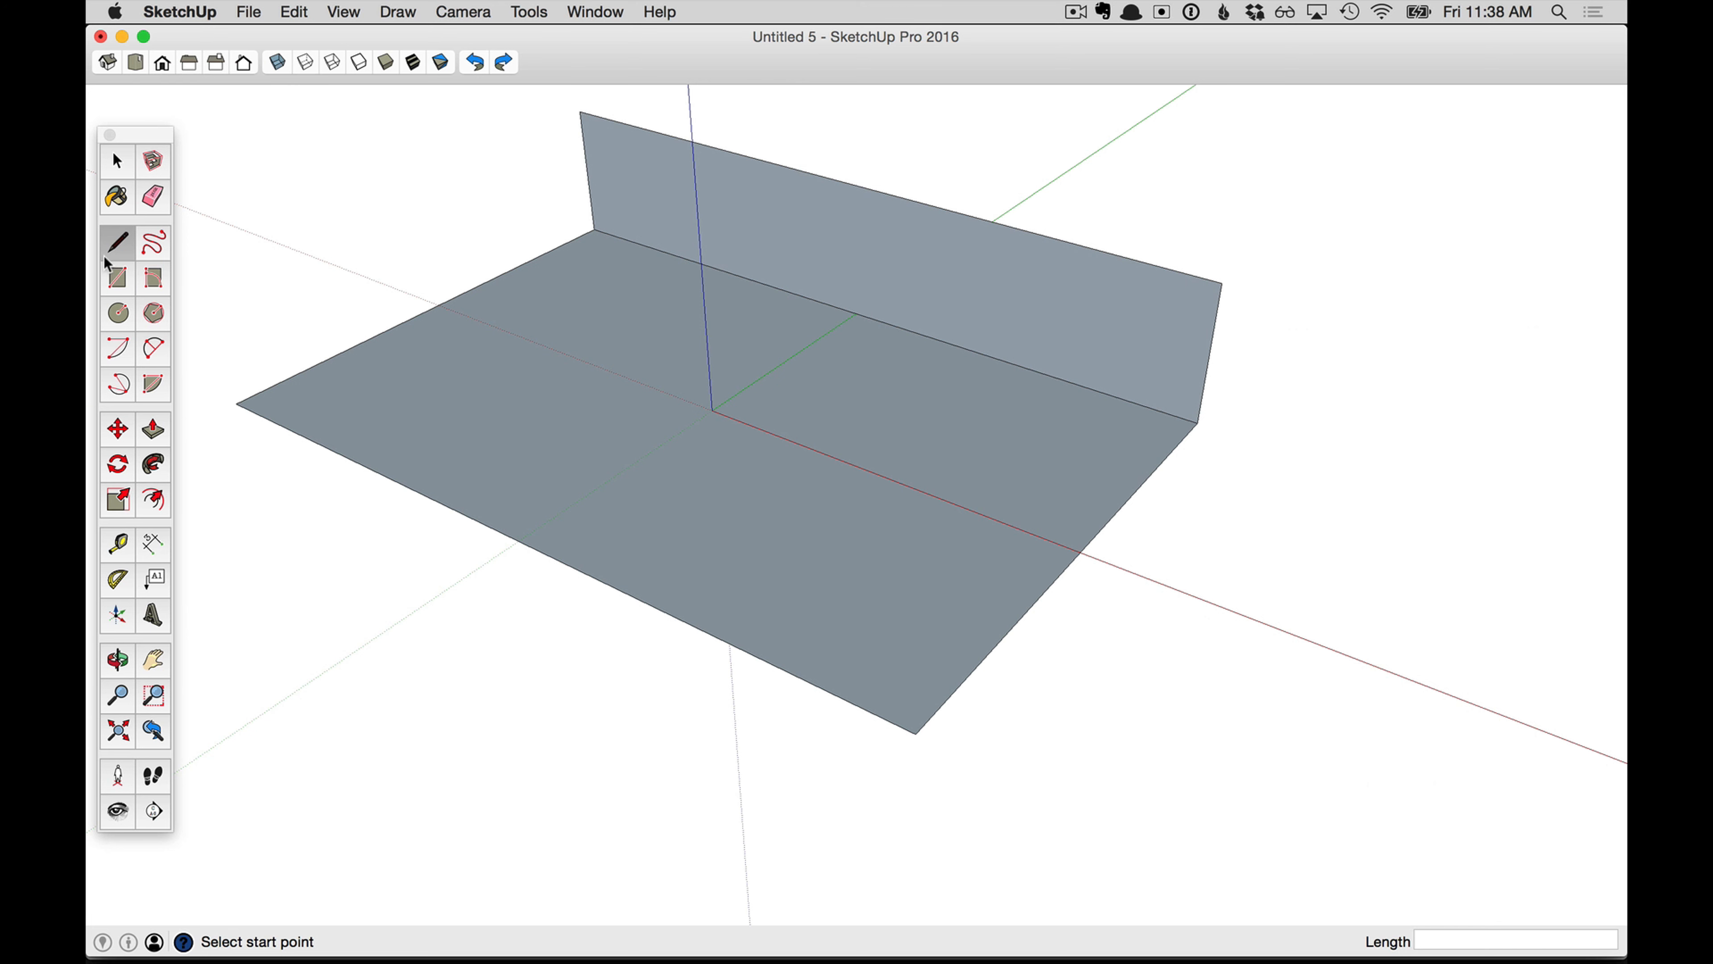
pyautogui.click(236, 404)
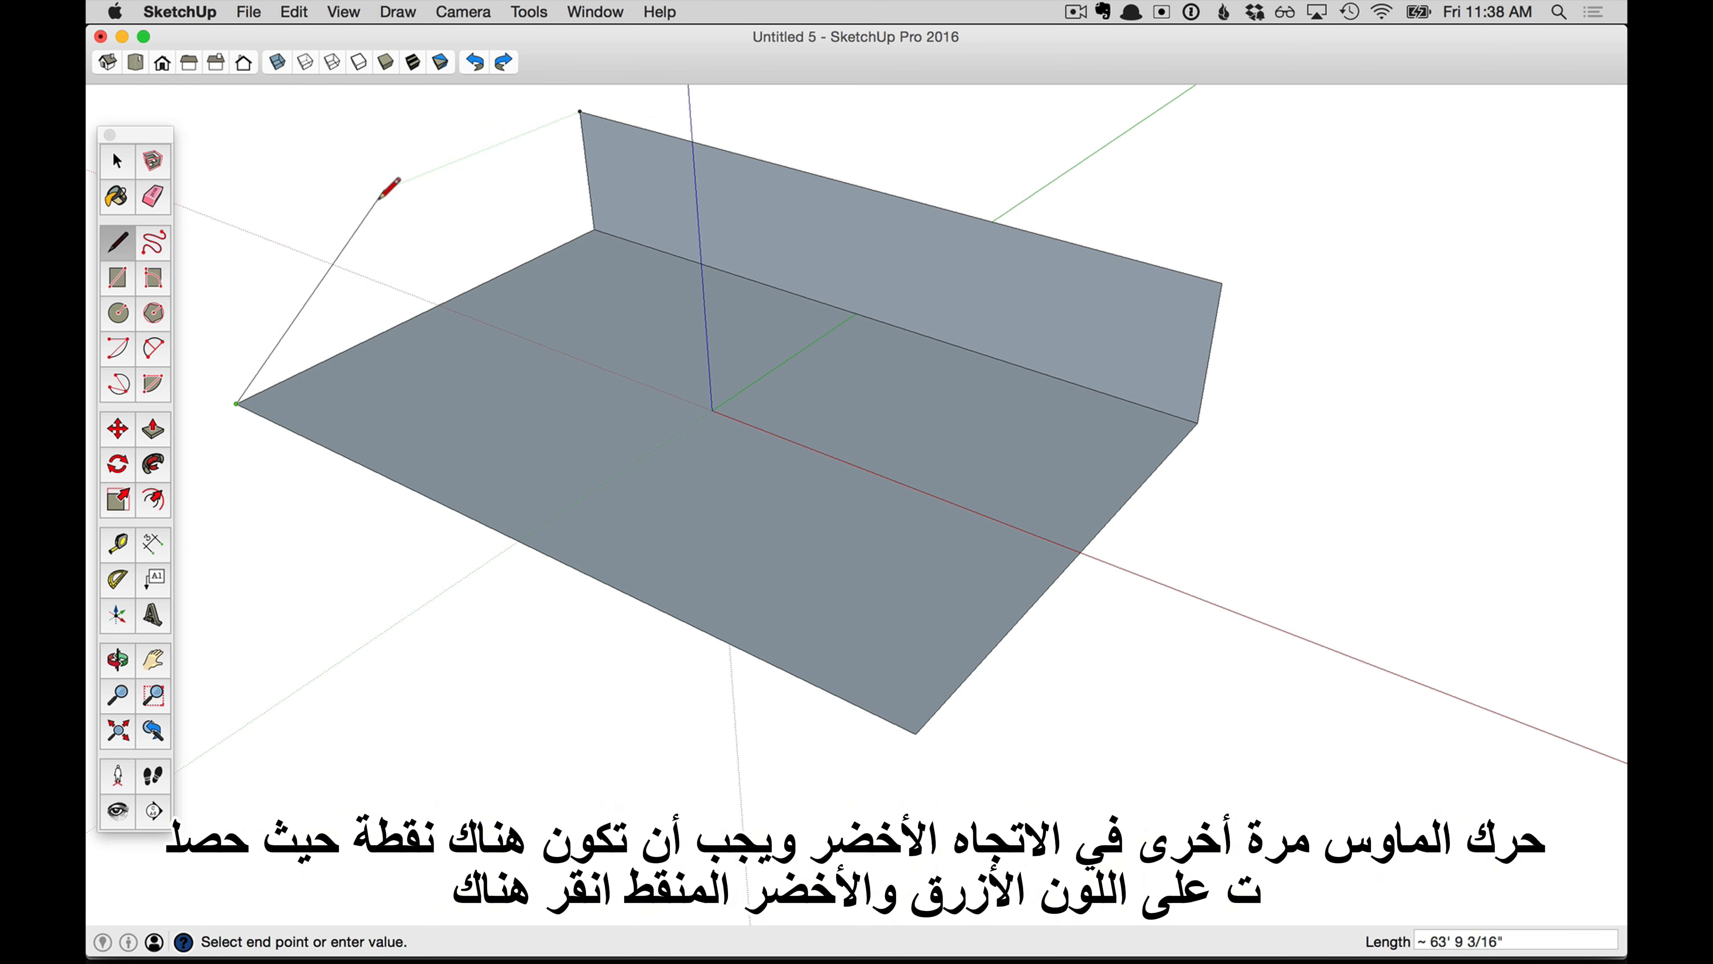
pyautogui.click(192, 265)
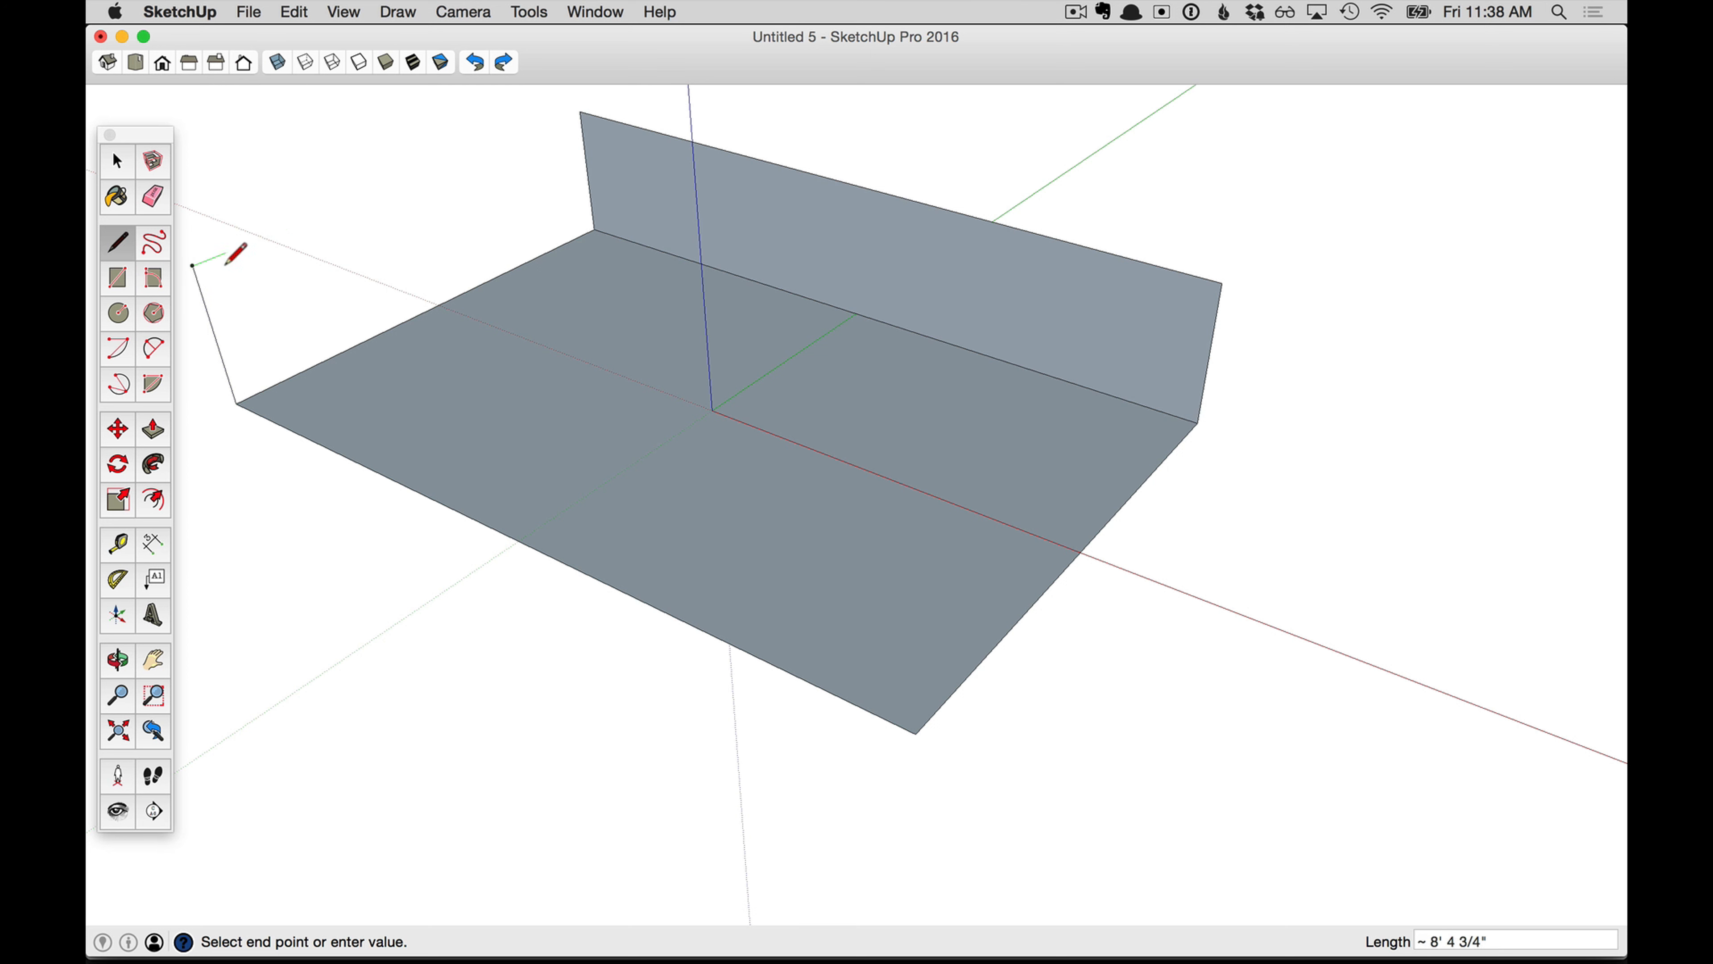
pyautogui.click(577, 114)
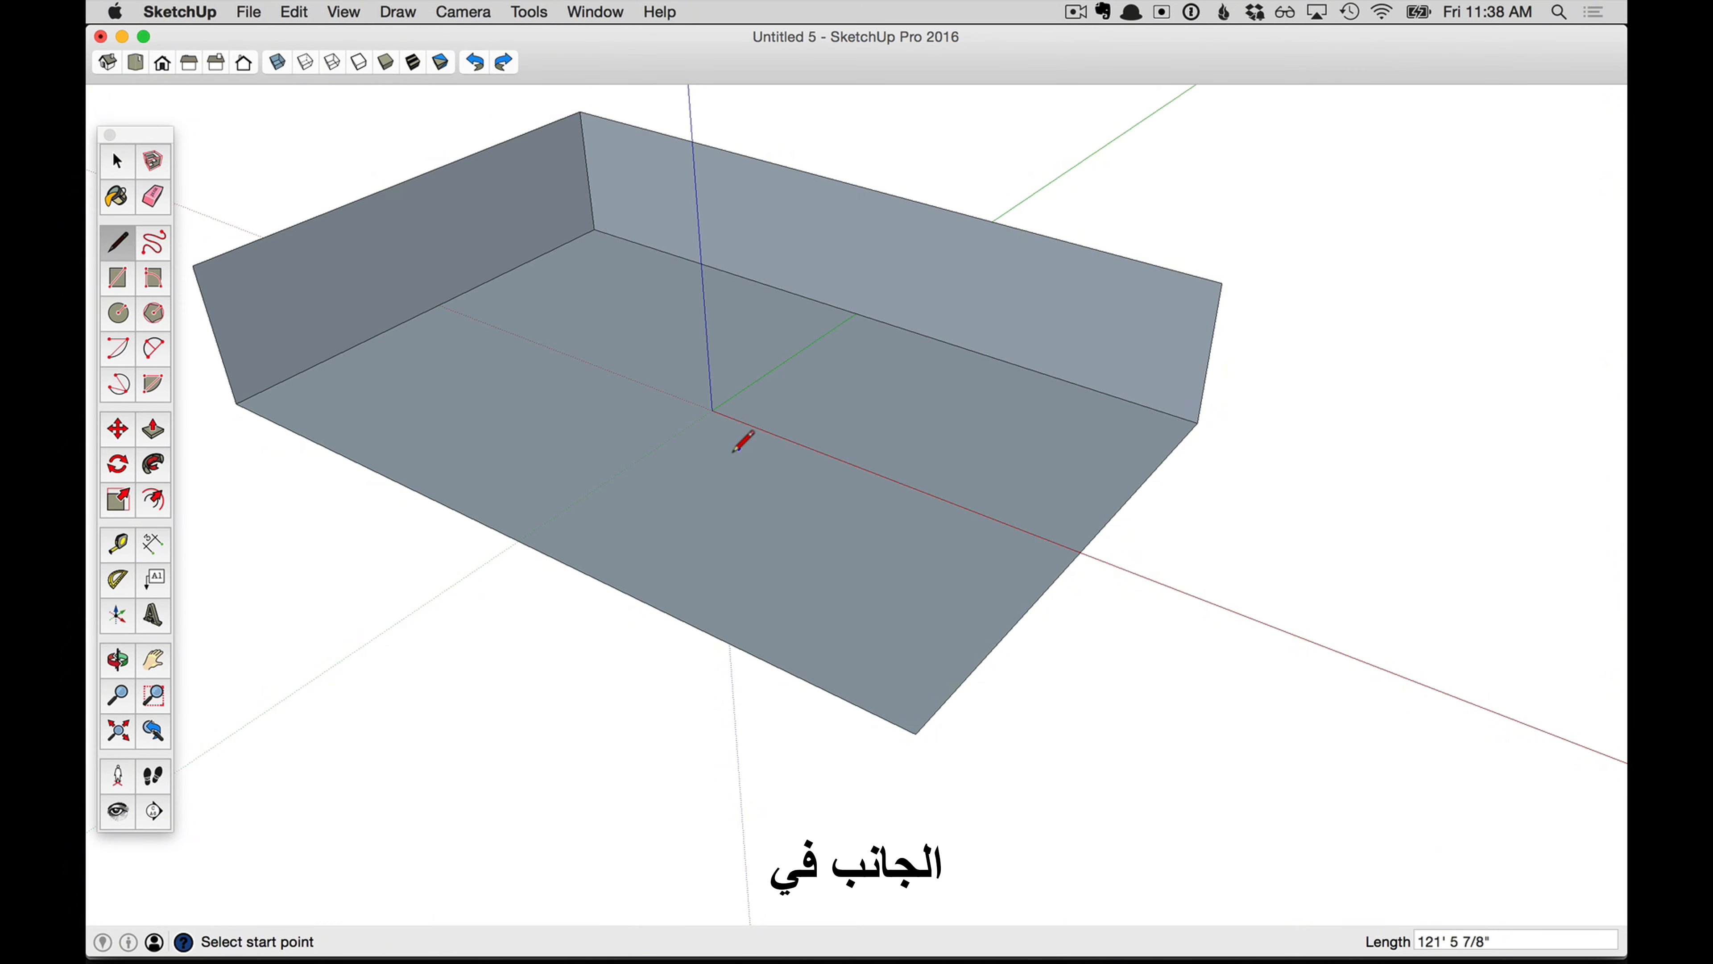
# Draw the right side wall from the floor's front corner, up the blue direction and back to the back wall's top corner
pyautogui.click(915, 734)
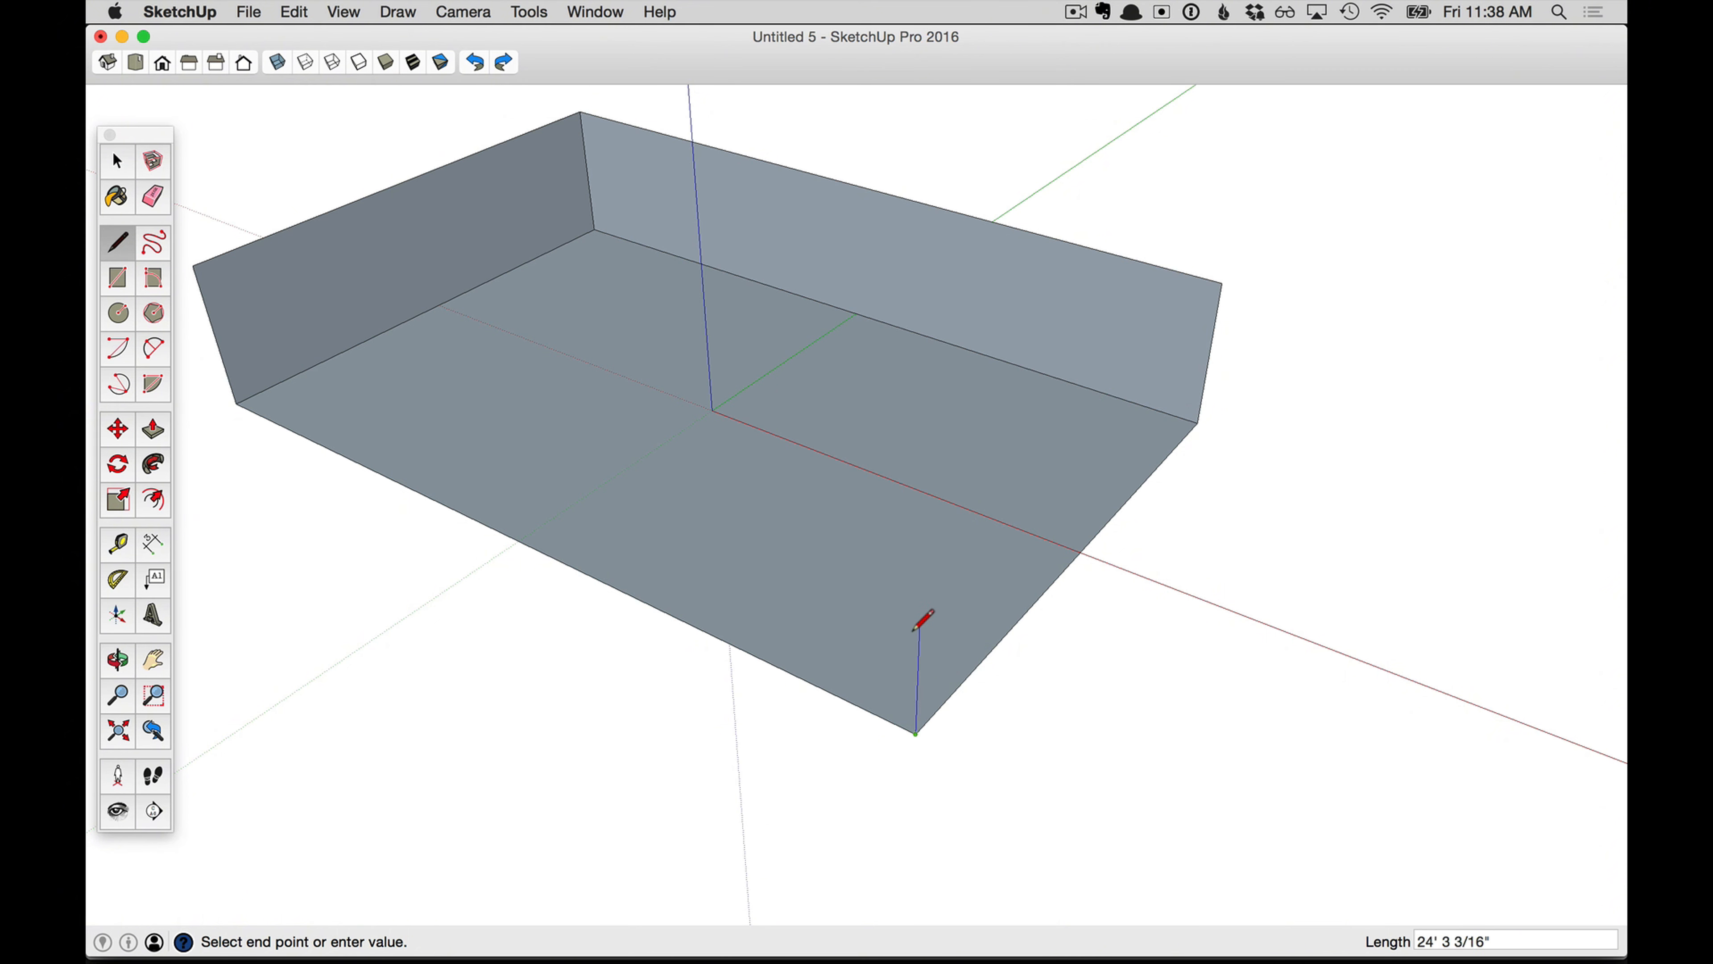
pyautogui.click(919, 569)
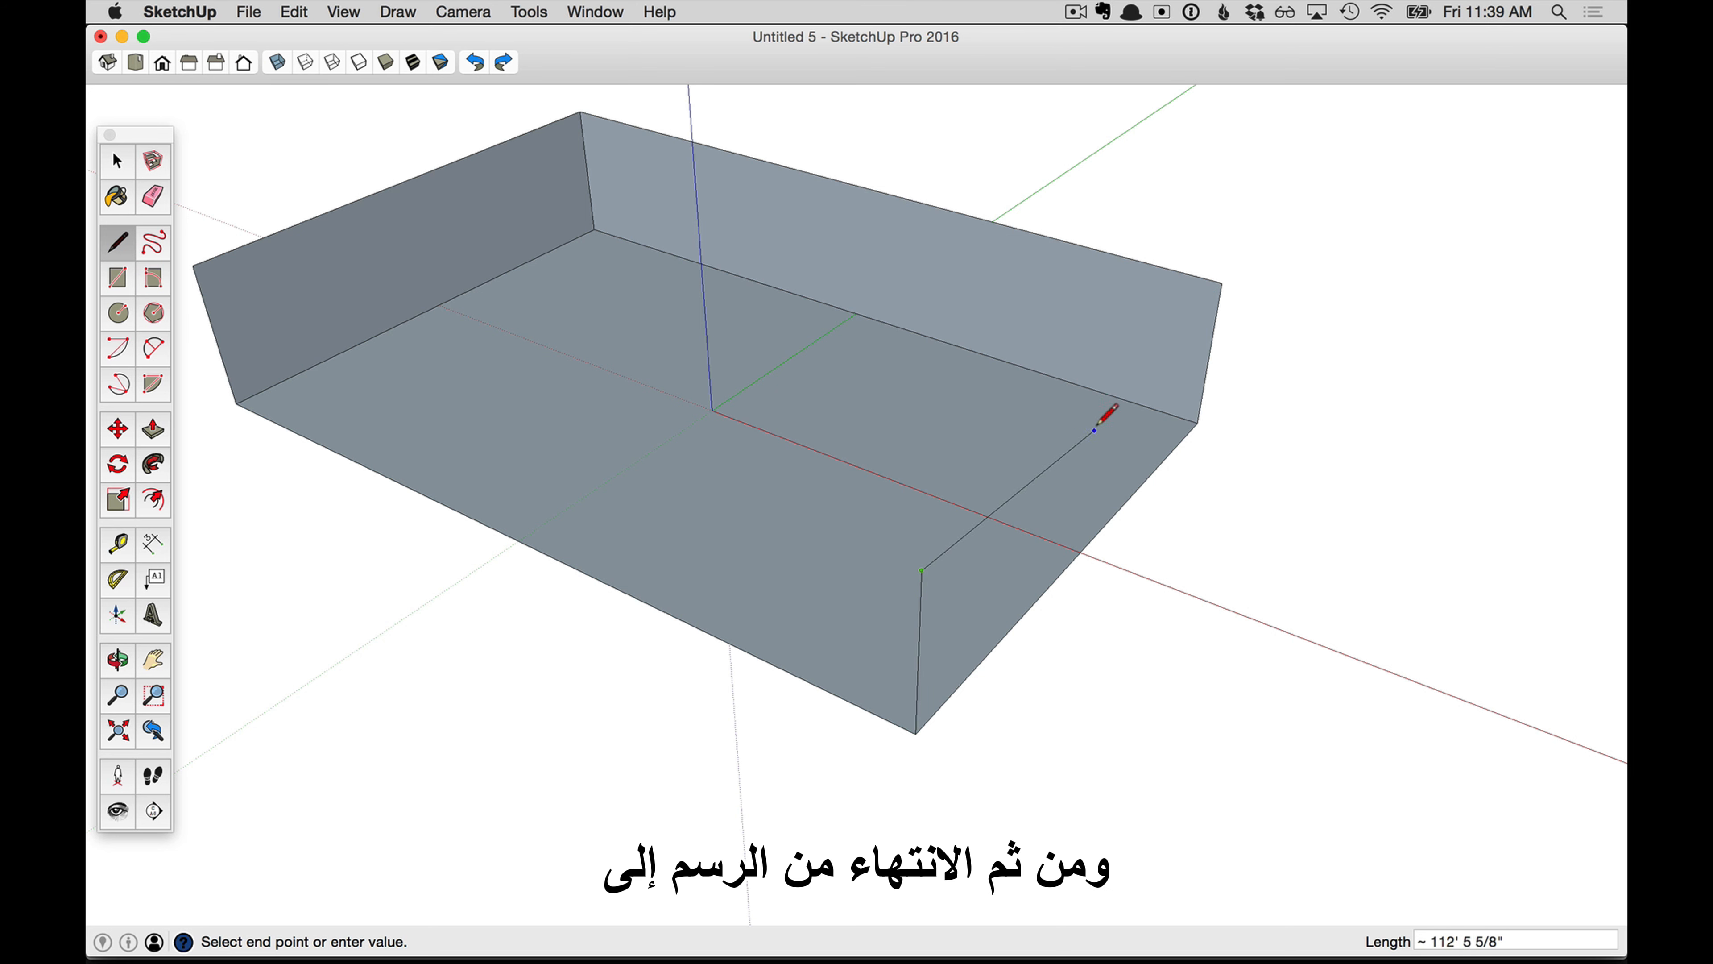
pyautogui.click(1219, 284)
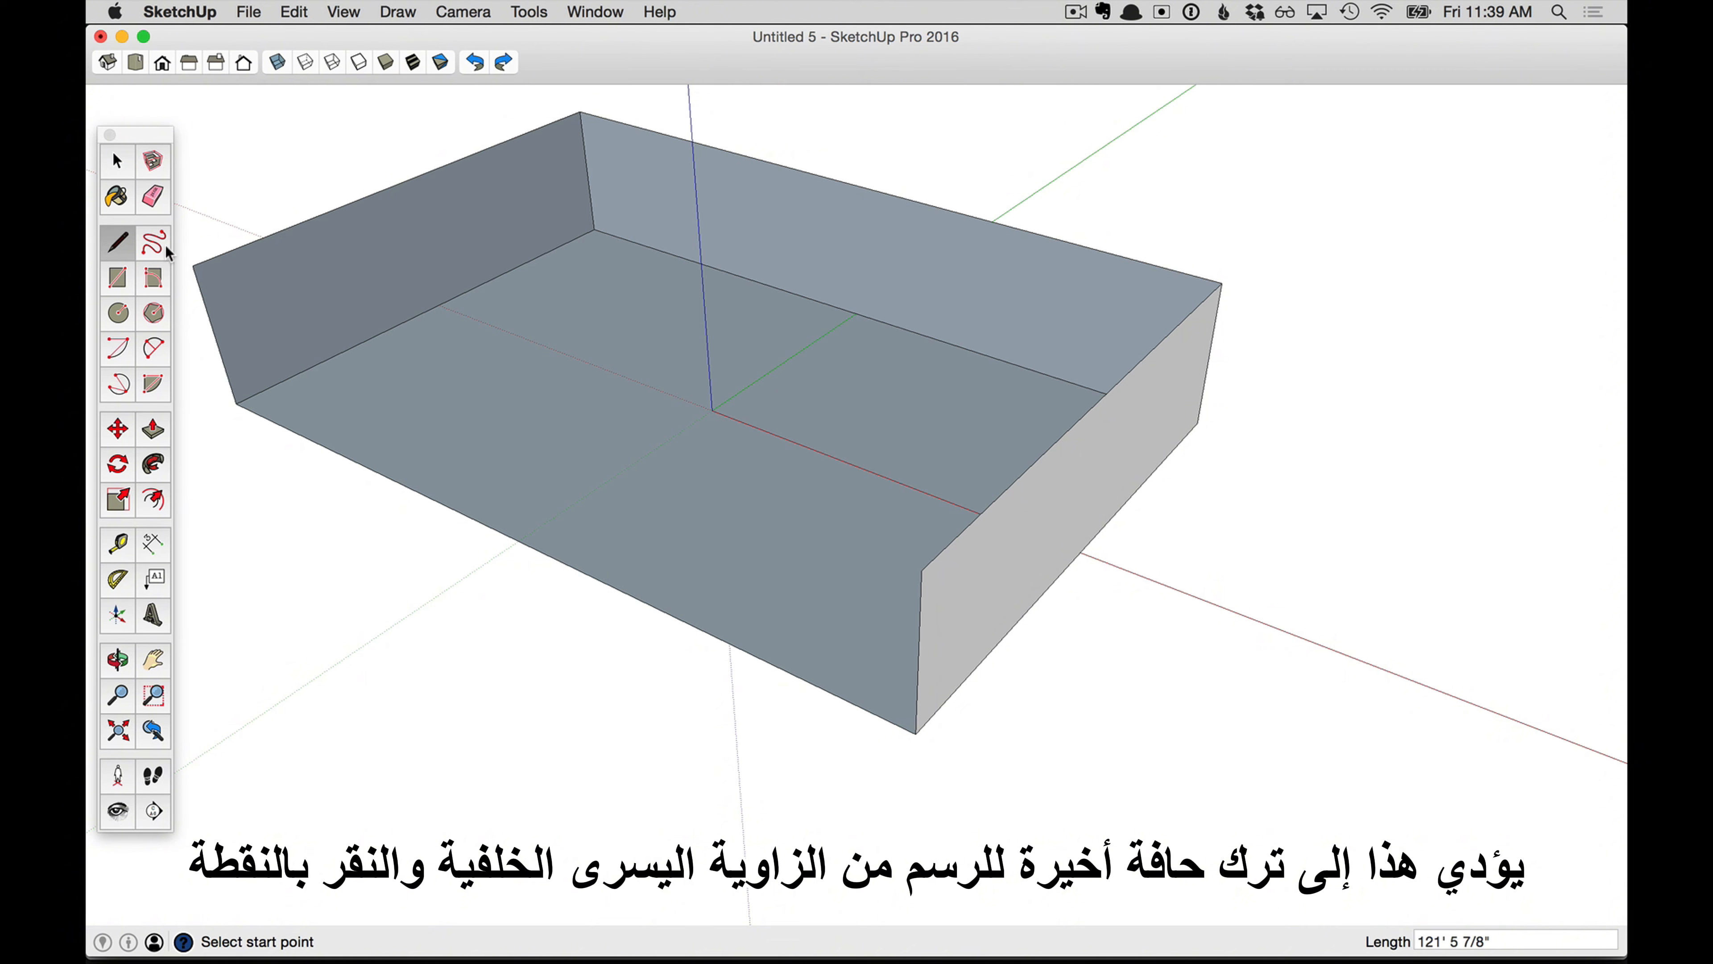
# Close the box's front and top faces with a line joining the top front corners of both side walls
pyautogui.click(192, 266)
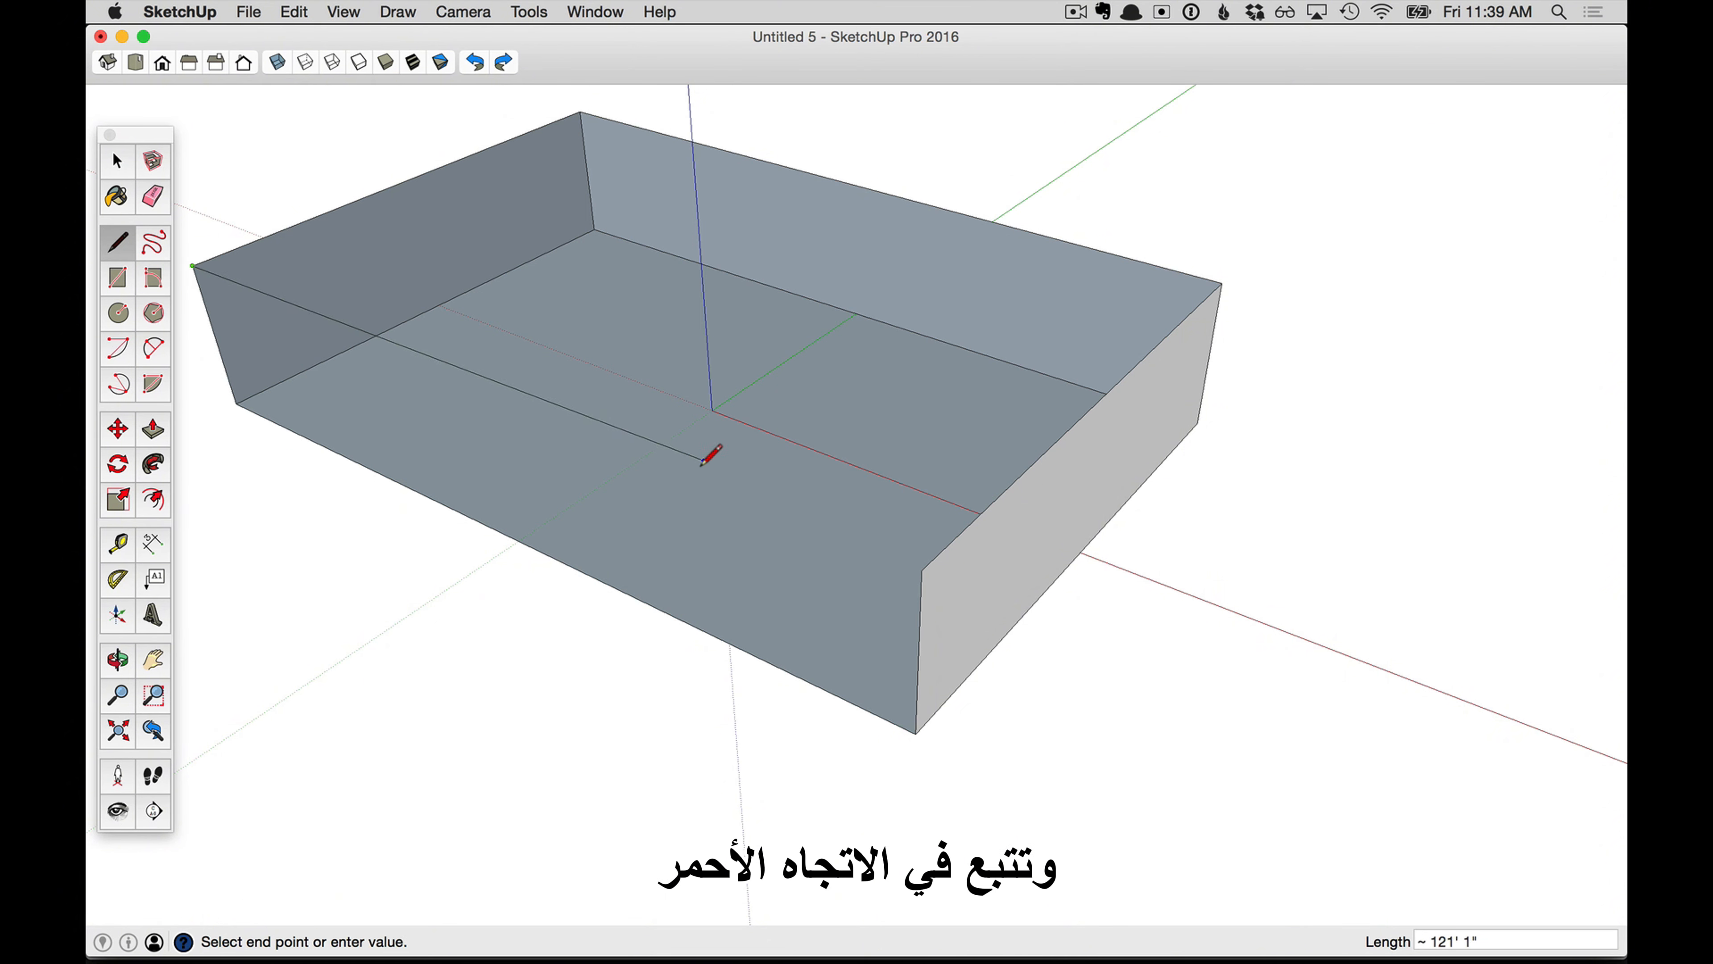
pyautogui.click(918, 573)
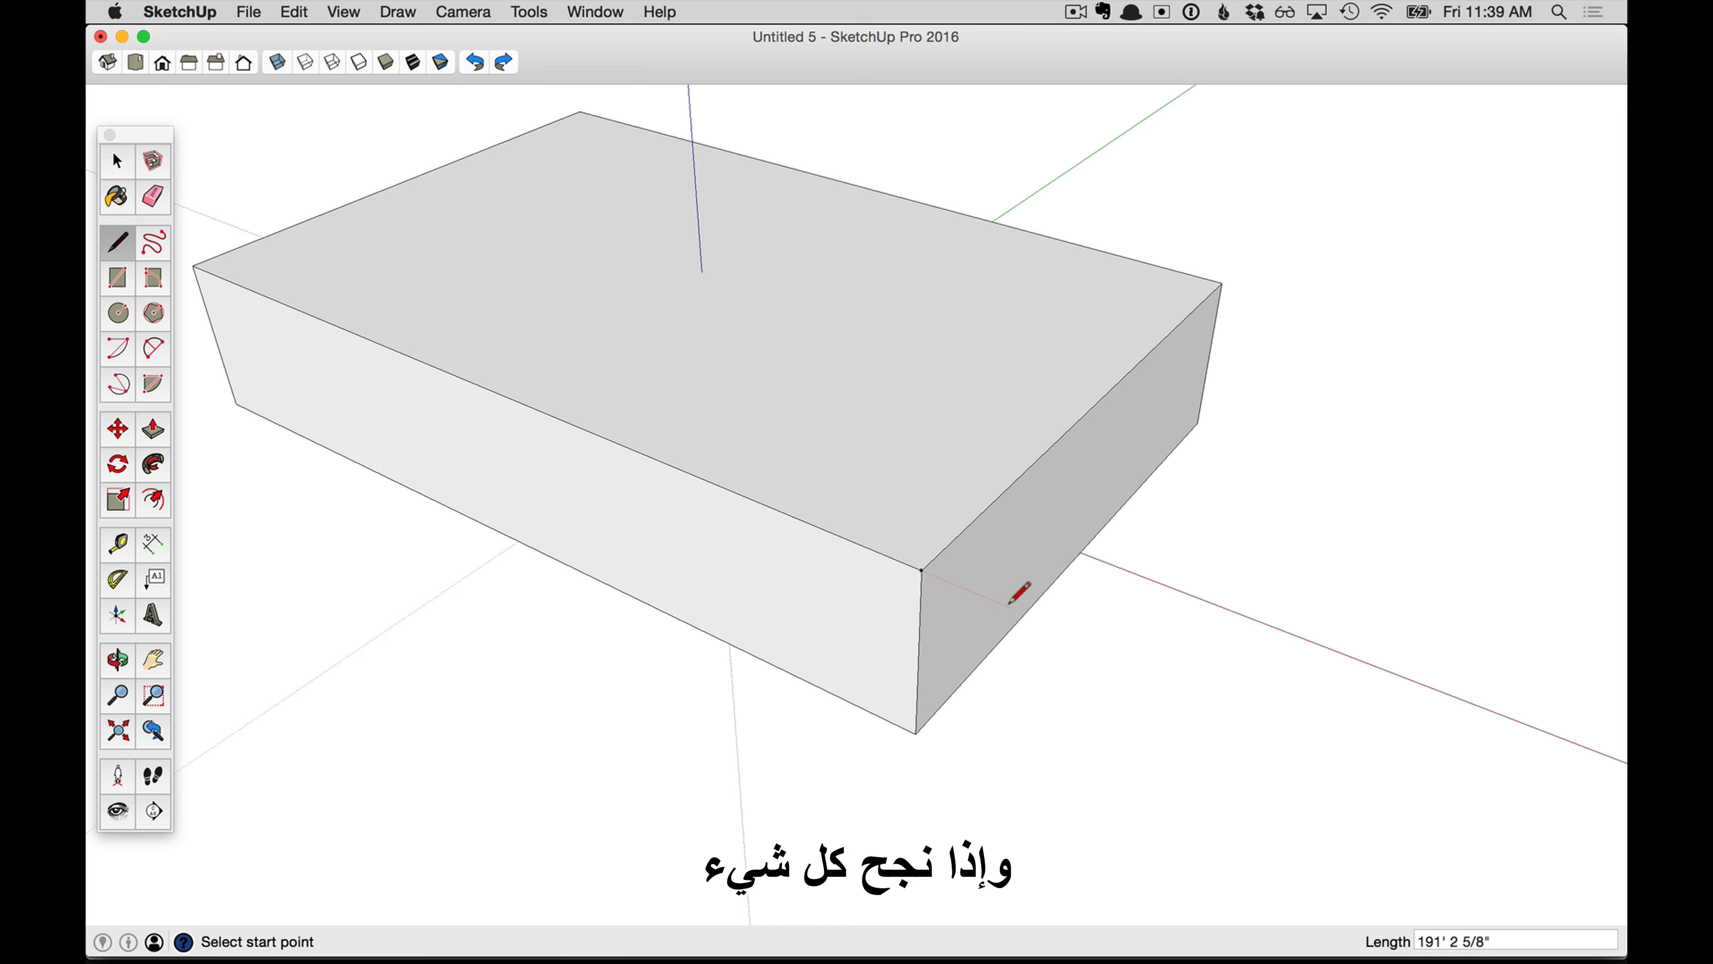
pyautogui.press('o')
pyautogui.moveTo(1015, 592)
pyautogui.mouseDown()
pyautogui.moveTo(796, 562)
pyautogui.moveTo(547, 440)
pyautogui.moveTo(344, 286)
pyautogui.moveTo(306, 184)
pyautogui.moveTo(398, 371)
pyautogui.moveTo(872, 379)
pyautogui.moveTo(1019, 287)
pyautogui.moveTo(1033, 215)
pyautogui.moveTo(1044, 313)
pyautogui.moveTo(987, 501)
pyautogui.moveTo(930, 583)
pyautogui.mouseUp()
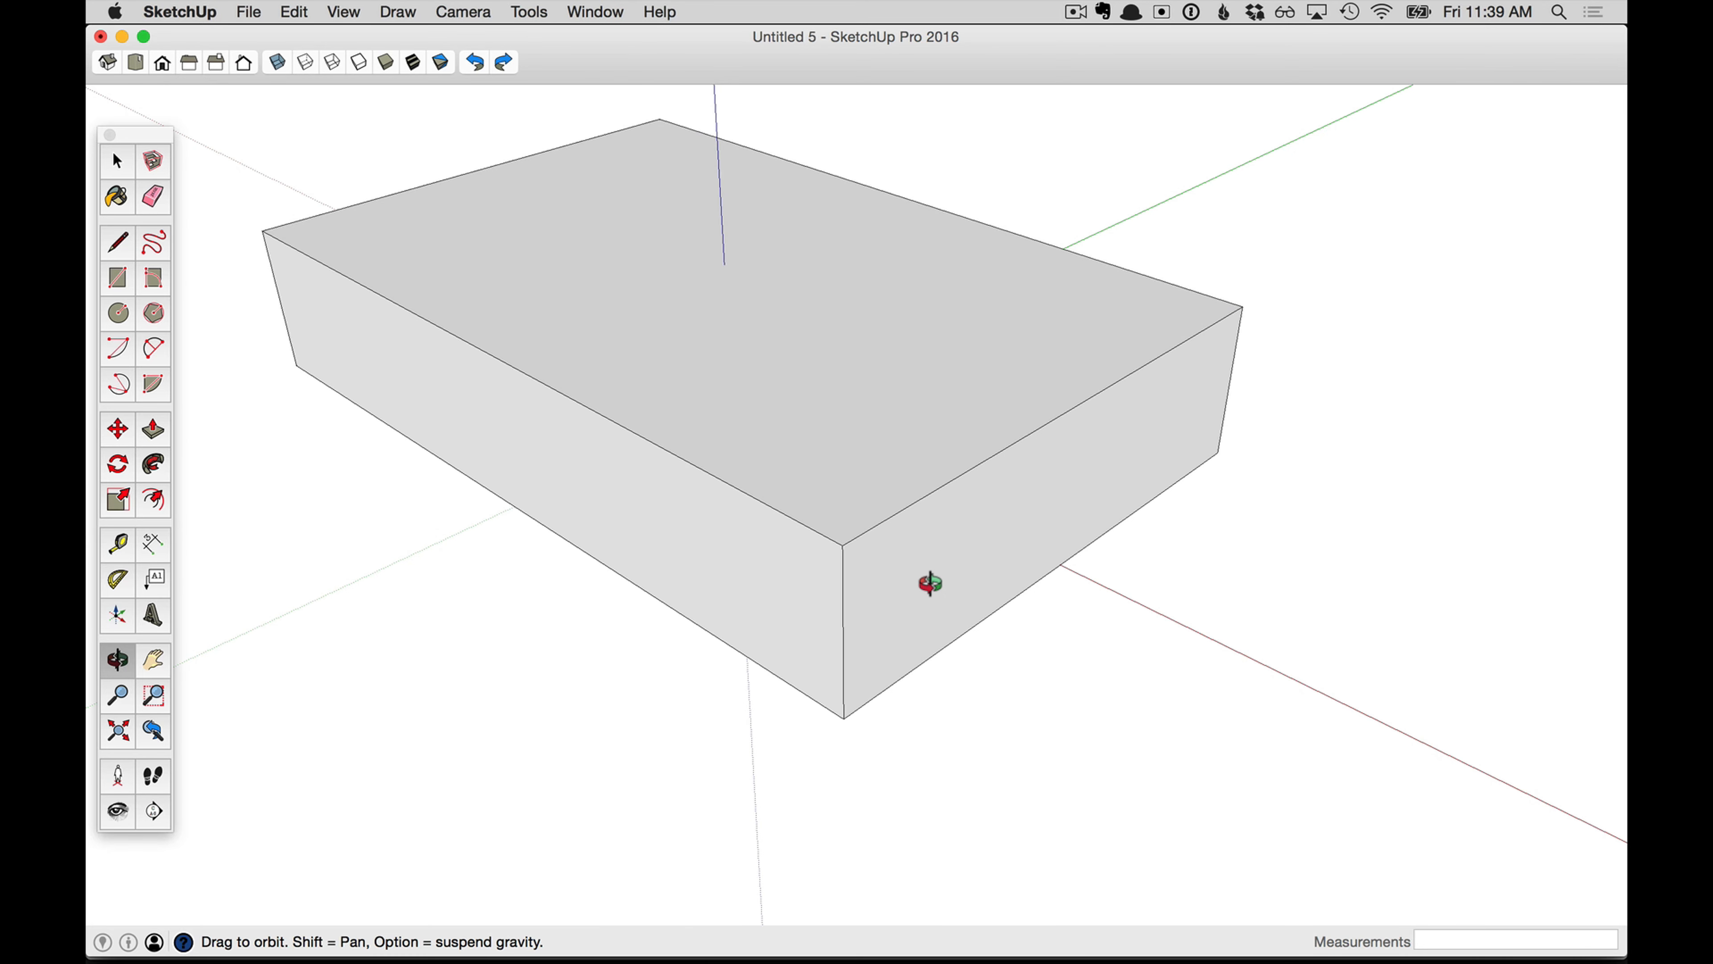
# Move the right side wall's top front corner about 1' so that the adjoining faces are no longer flat
pyautogui.press('l')
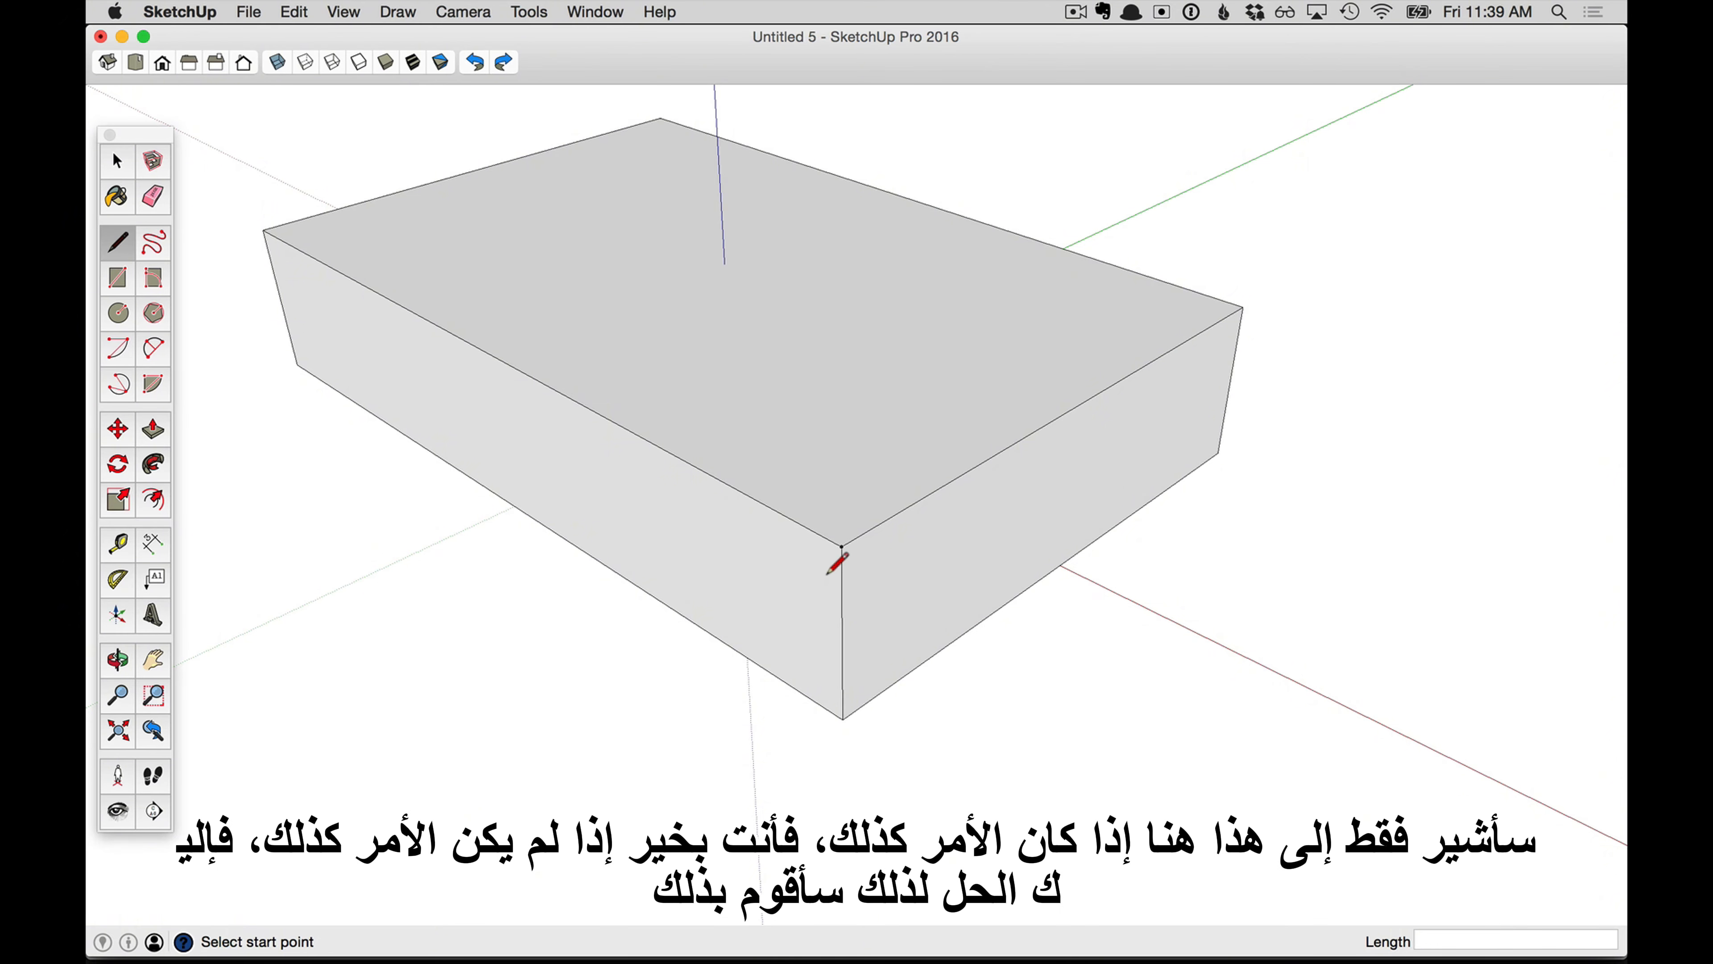
pyautogui.press('m')
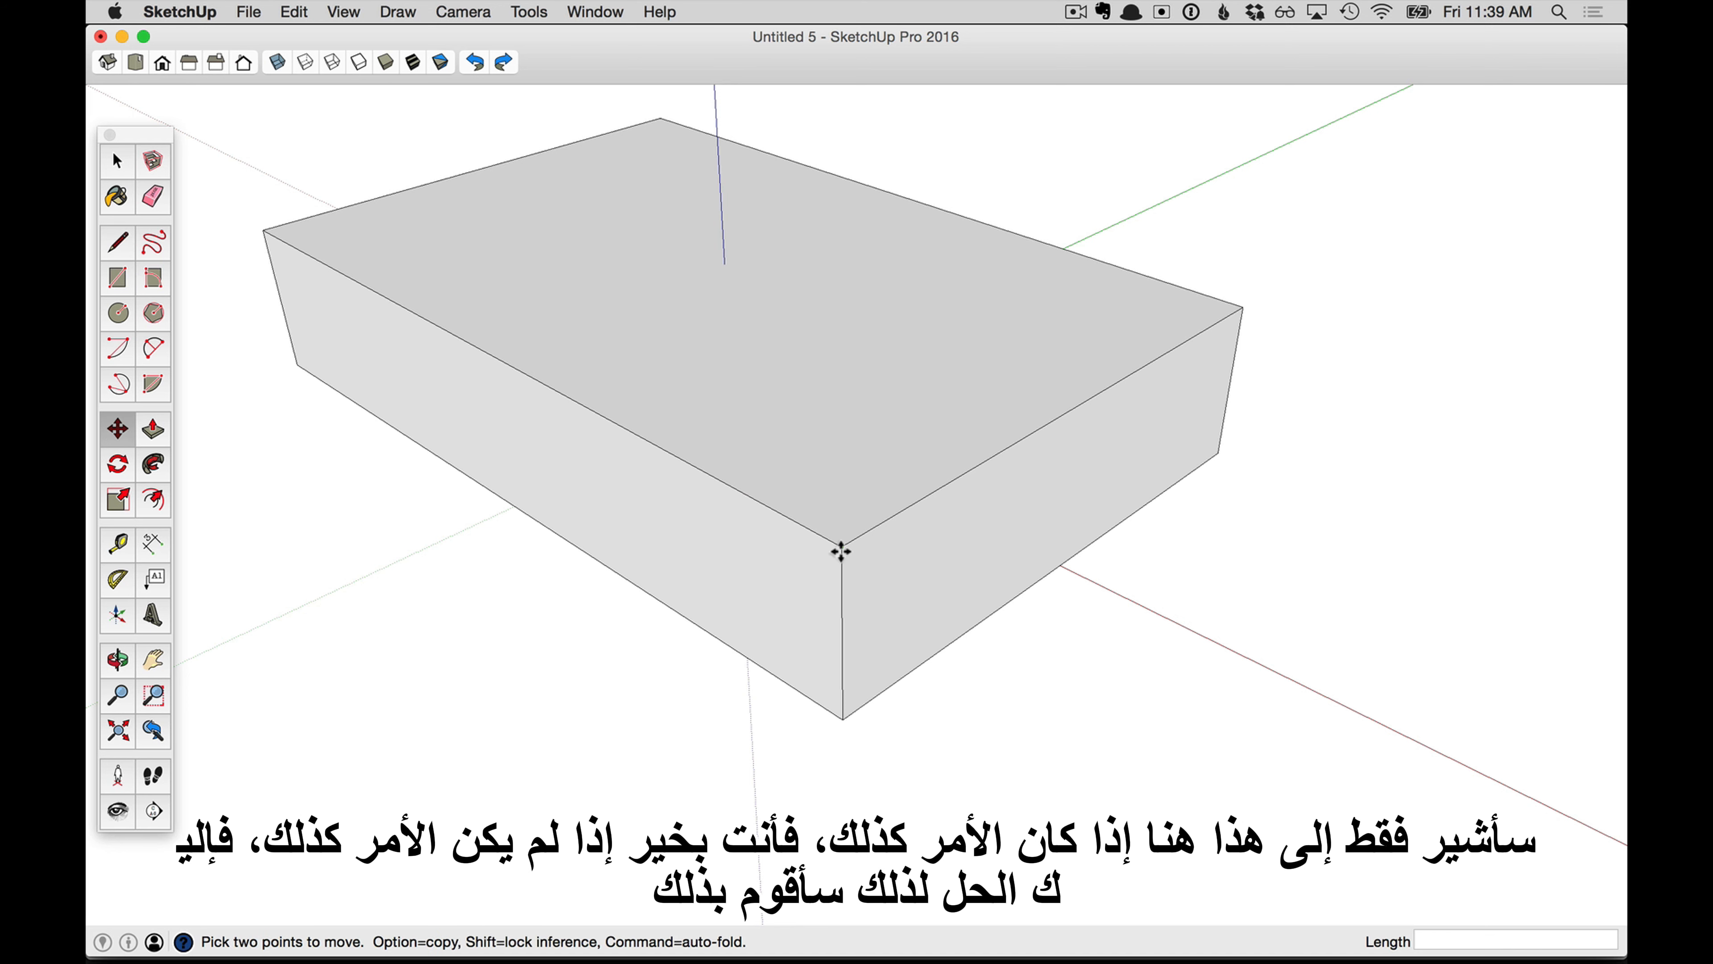
pyautogui.click(841, 548)
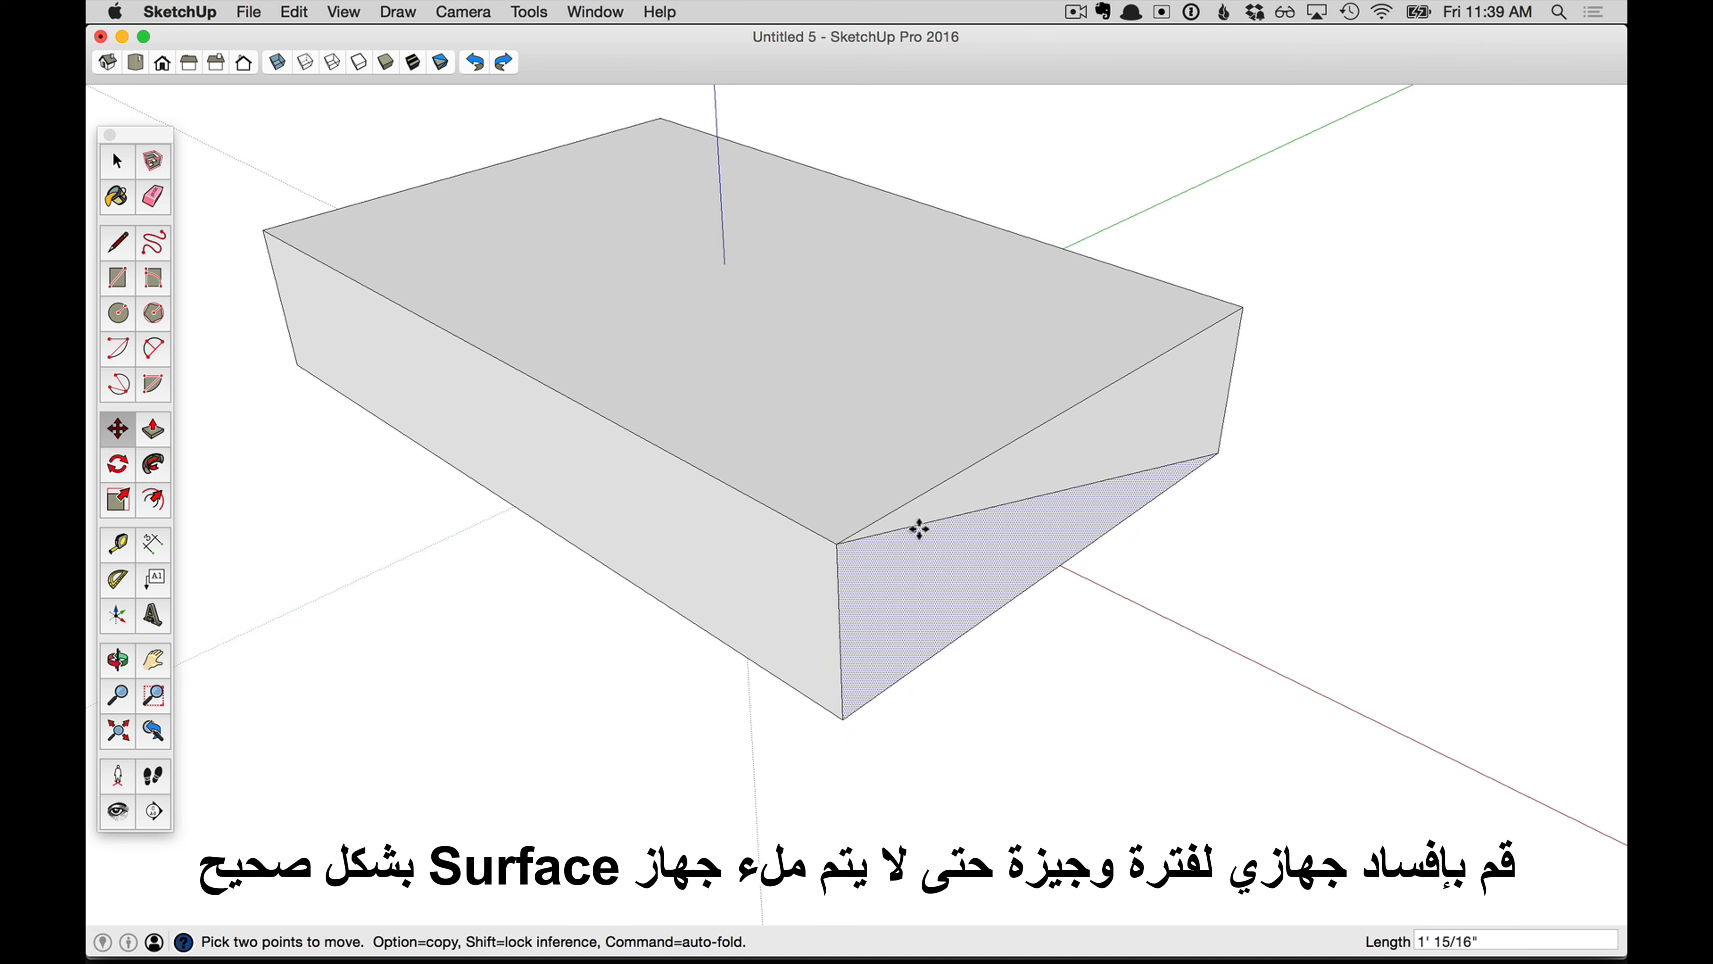
# Erase the right end's top and diagonal edges, and redraw the top edge from the back corner to the moved front corner
pyautogui.press('e')
pyautogui.moveTo(956, 502)
pyautogui.mouseDown()
pyautogui.moveTo(956, 527)
pyautogui.moveTo(912, 462)
pyautogui.mouseUp()
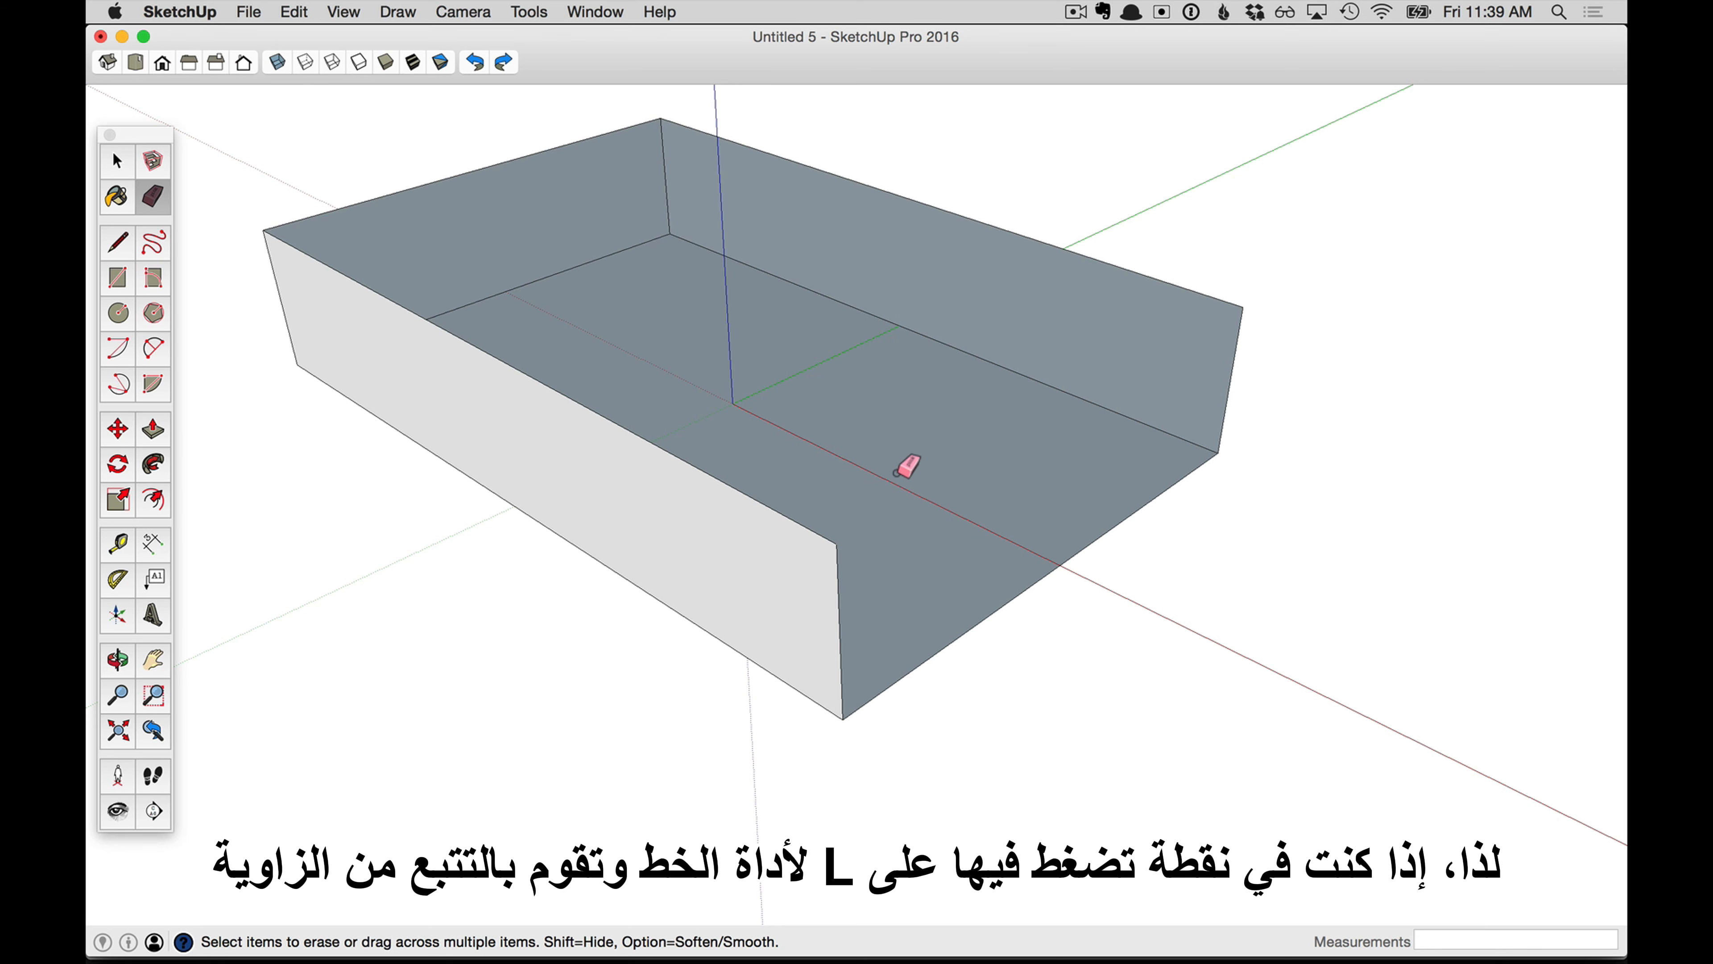
pyautogui.press('l')
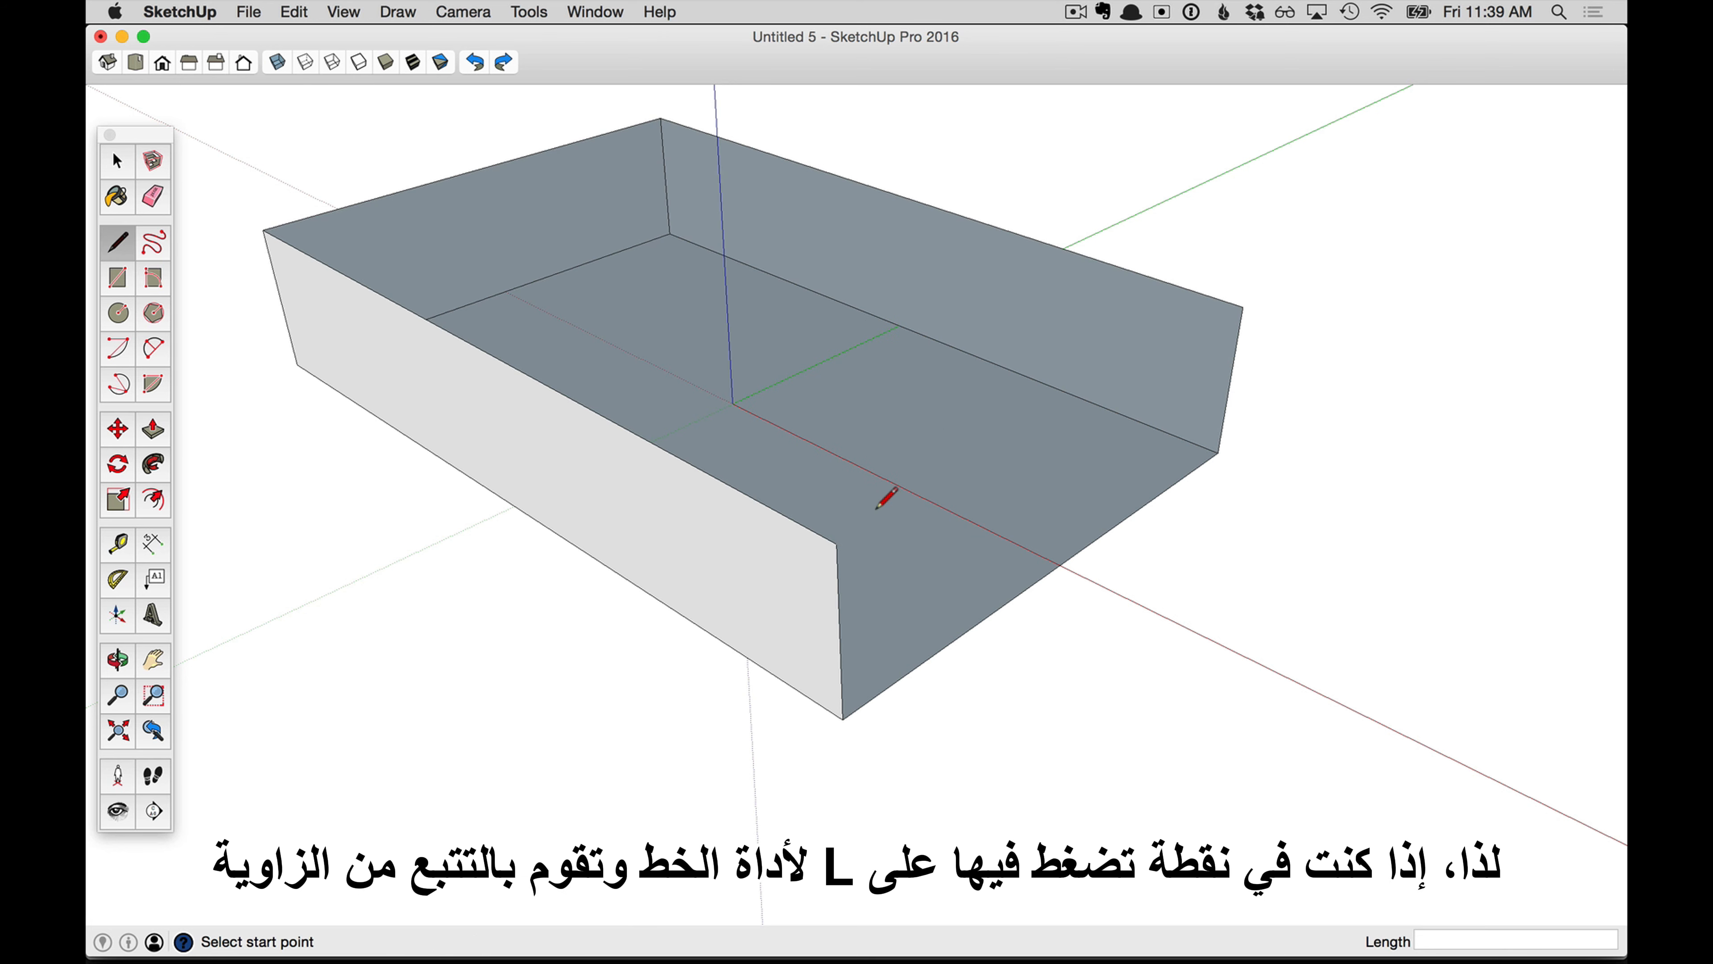
pyautogui.click(1242, 308)
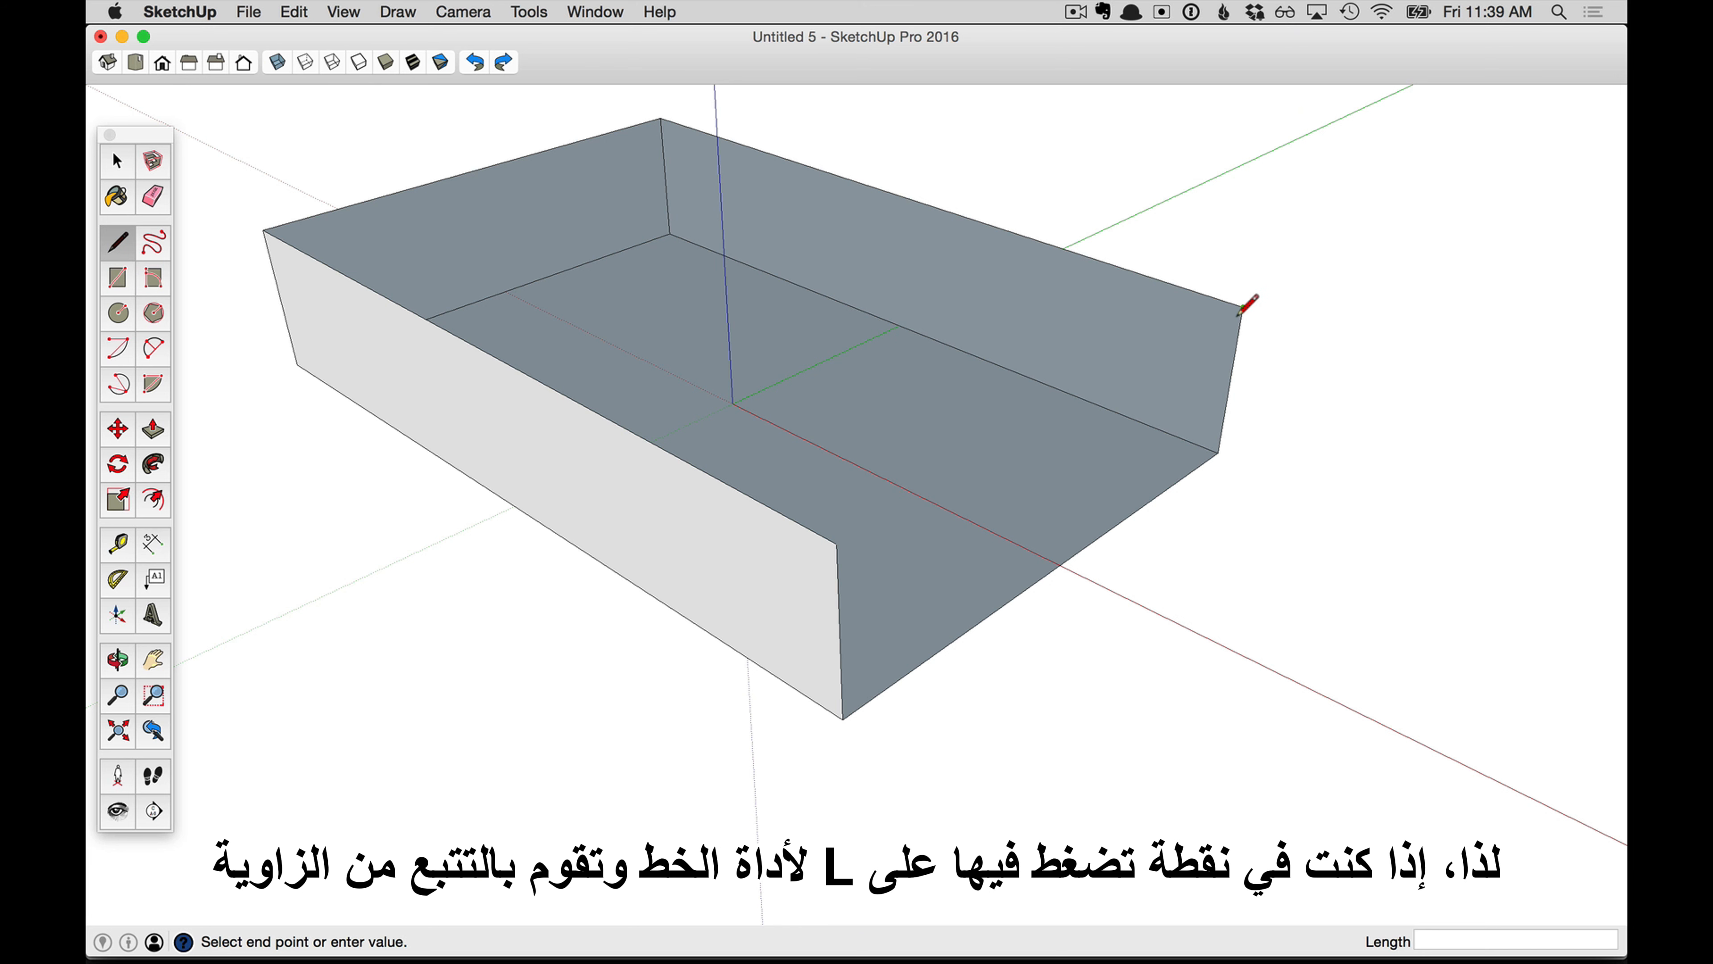
pyautogui.click(838, 544)
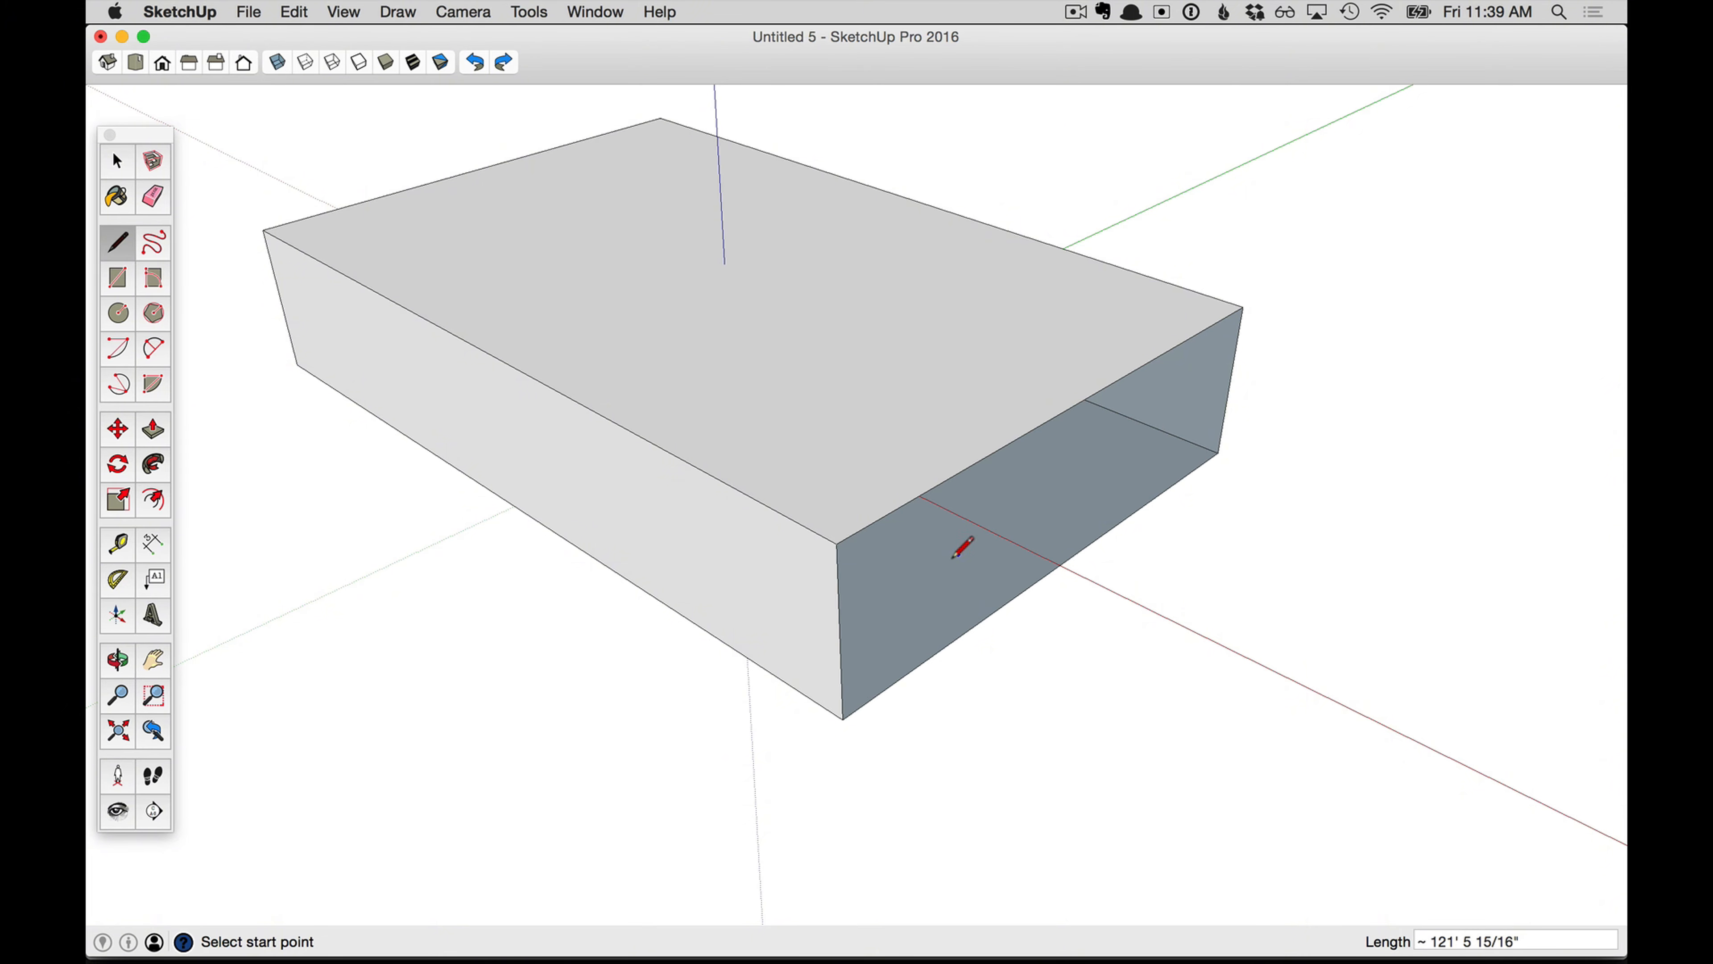
# Examine the box's open right end and its moved top corner from several angles to check their alignment
pyautogui.moveTo(959, 543); pyautogui.dragTo(1158, 430, button='middle')
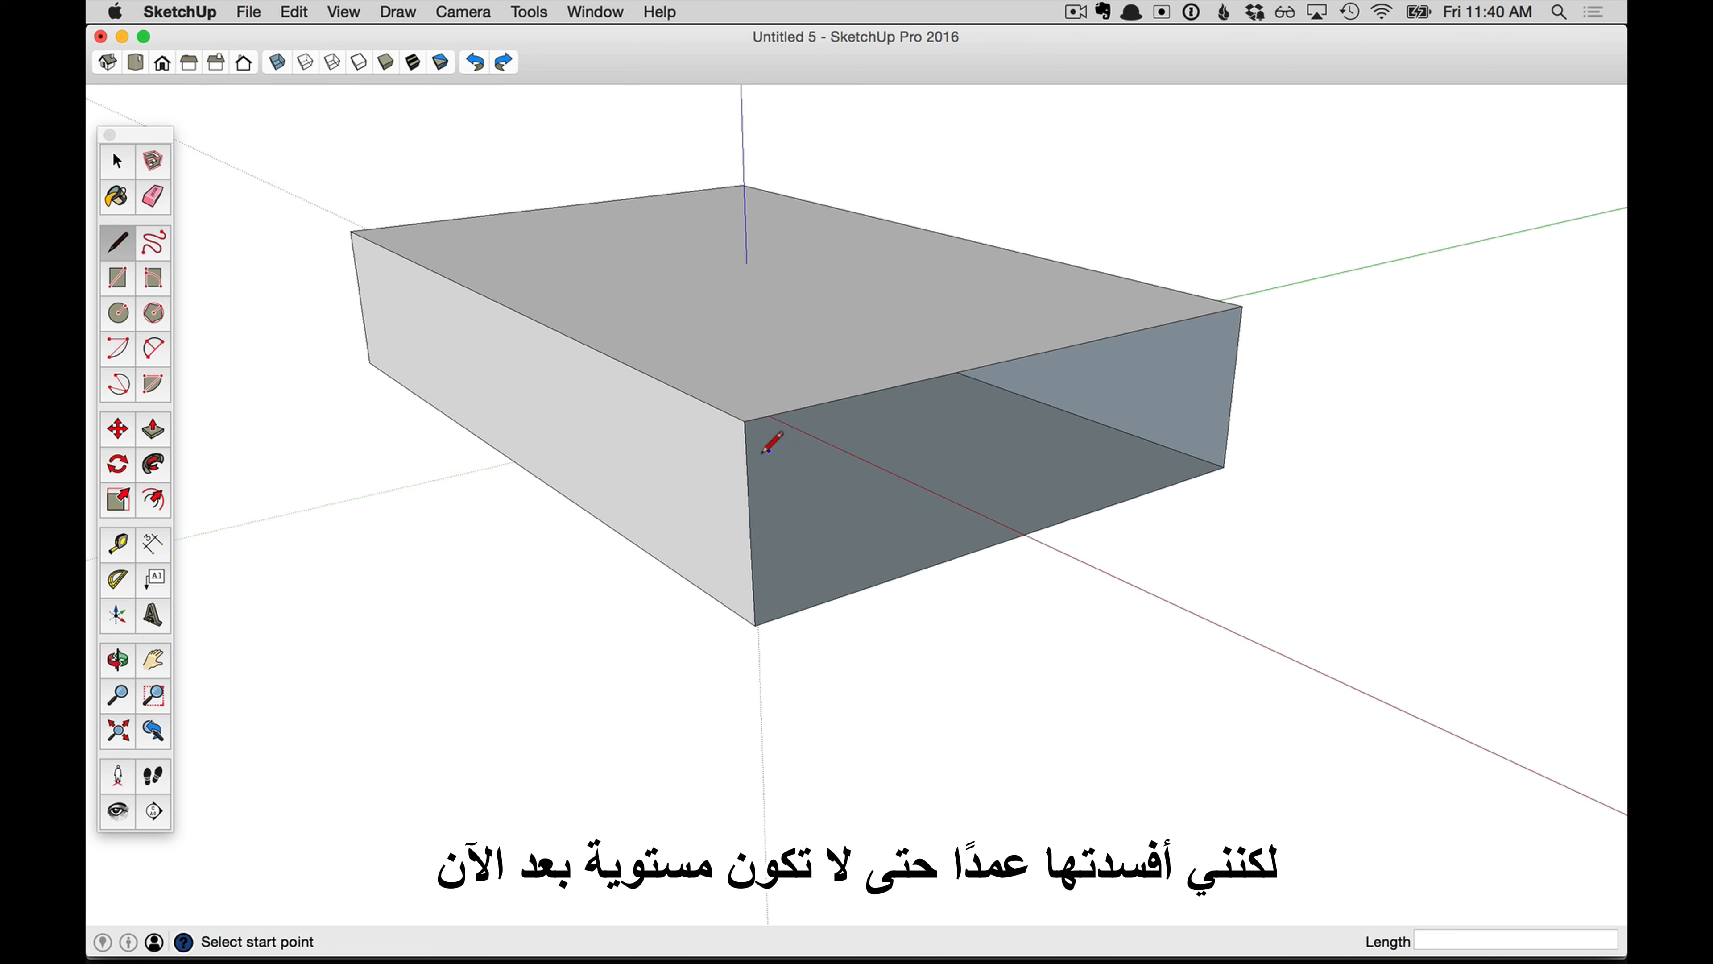
pyautogui.press('o')
pyautogui.moveTo(856, 520)
pyautogui.mouseDown()
pyautogui.moveTo(955, 475)
pyautogui.moveTo(1086, 562)
pyautogui.moveTo(1214, 460)
pyautogui.moveTo(1194, 418)
pyautogui.mouseUp()
pyautogui.press('l')
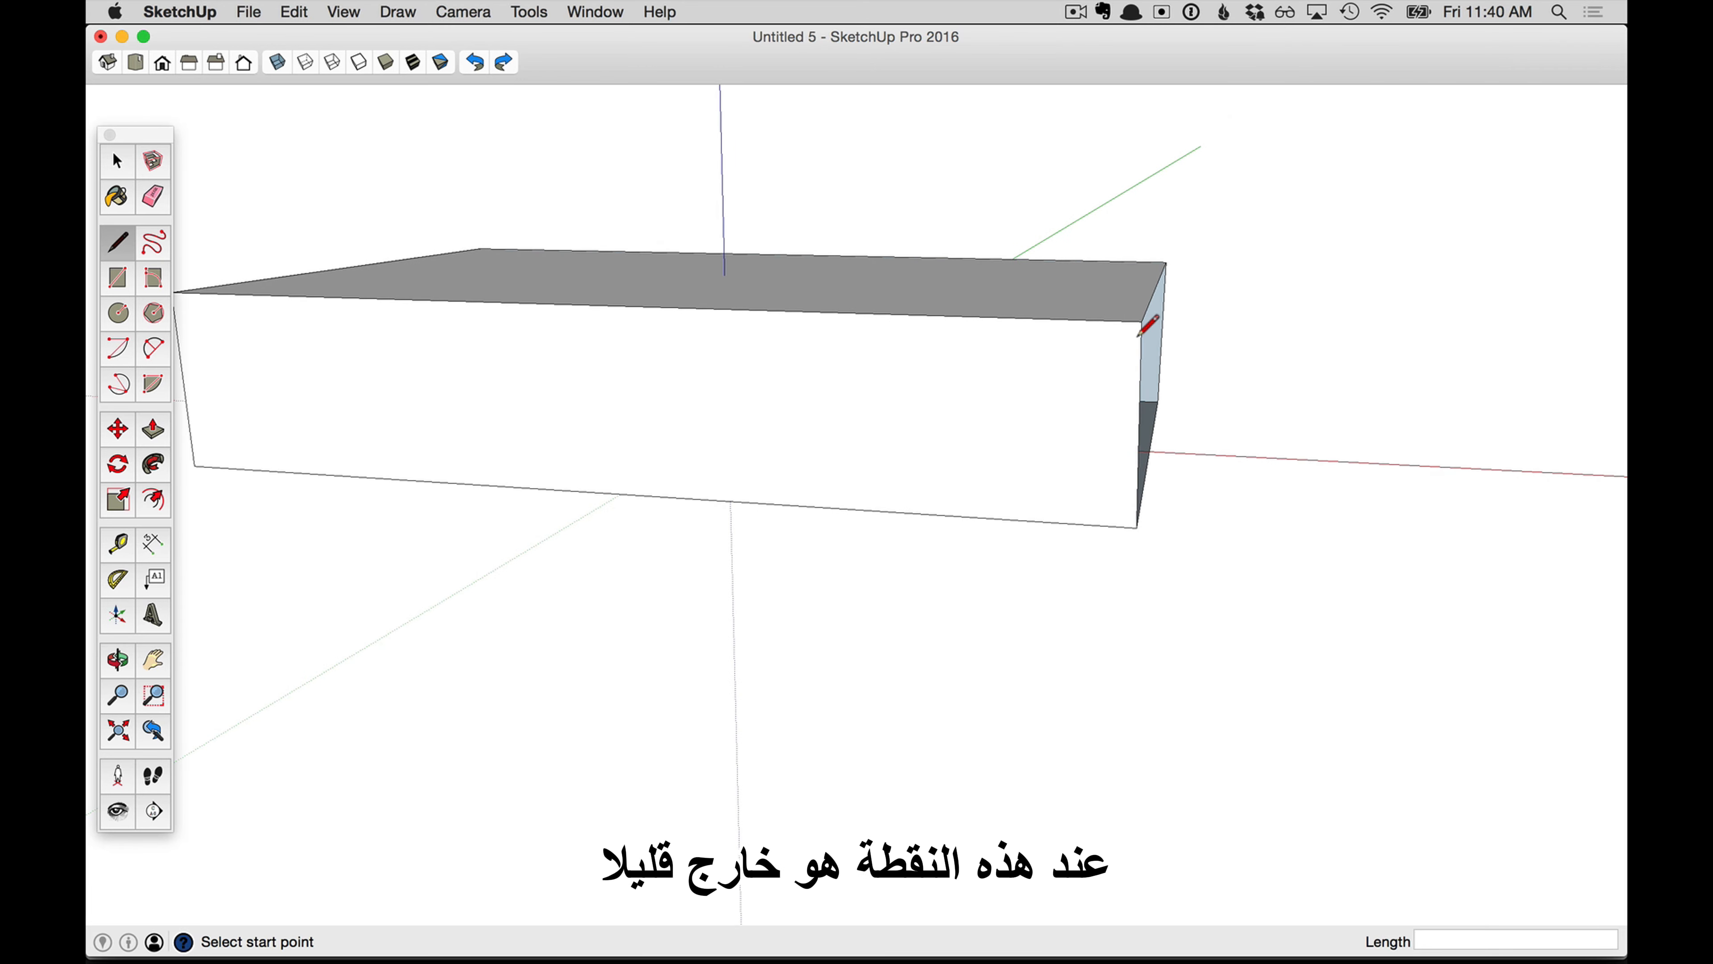
pyautogui.moveTo(1163, 277); pyautogui.dragTo(874, 662, button='middle')
pyautogui.moveTo(1026, 625); pyautogui.dragTo(1033, 501, button='middle')
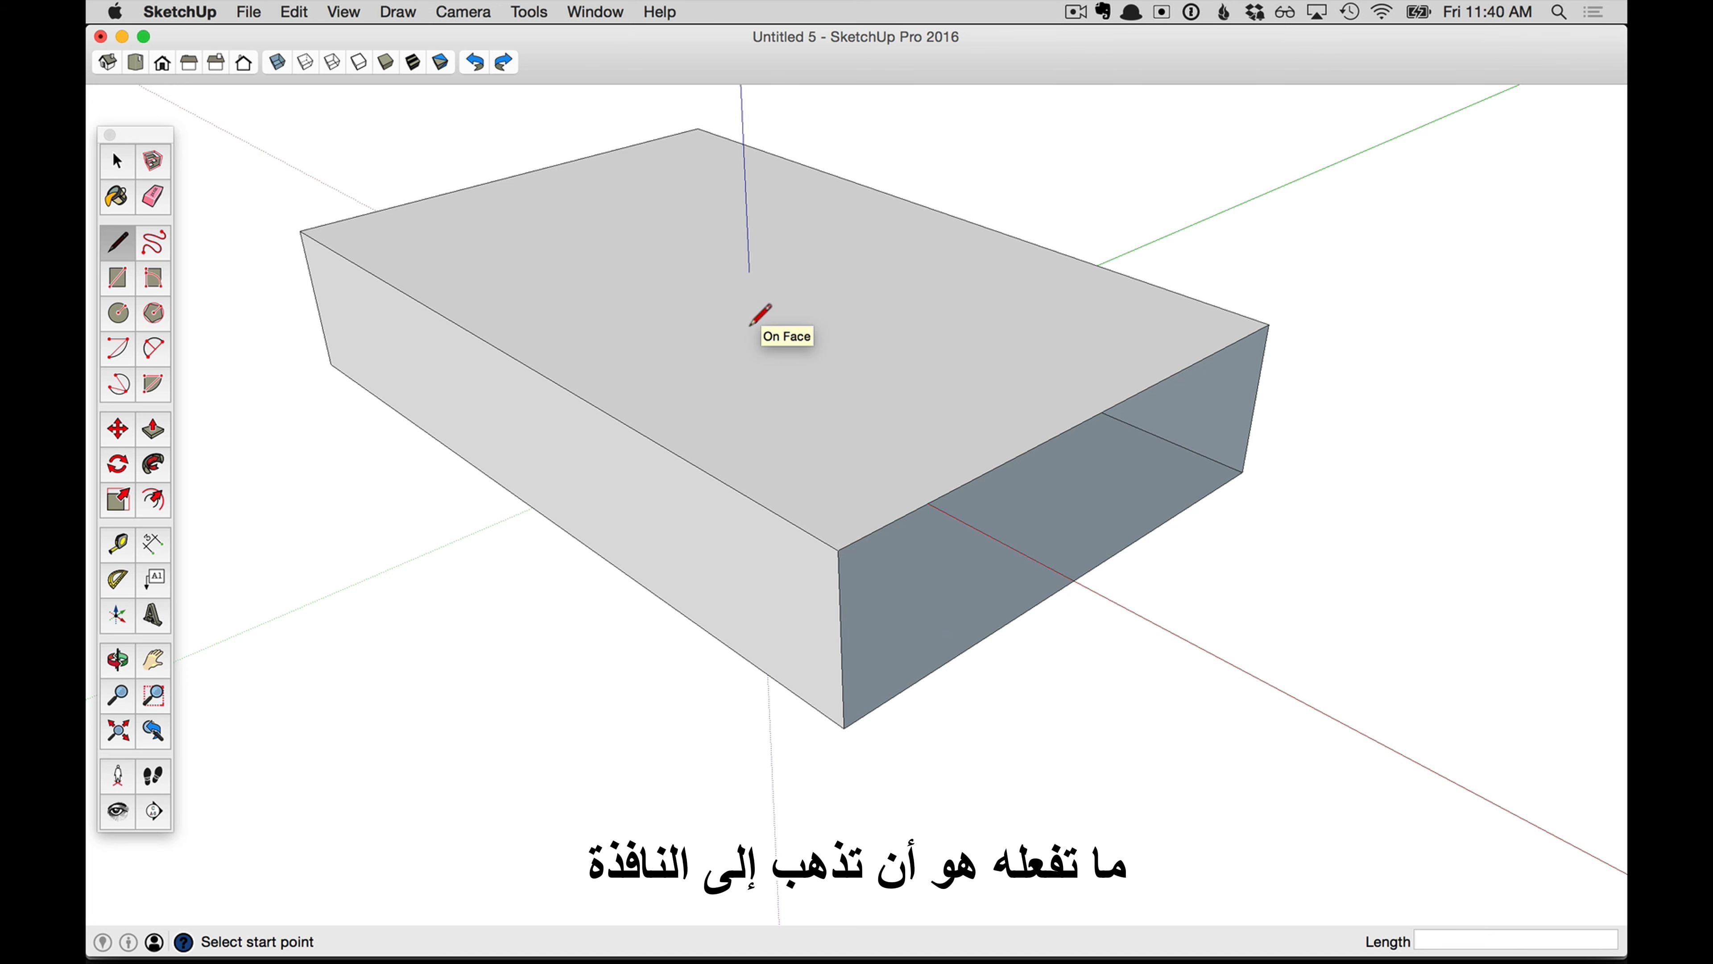
# Edit the model style's edge settings so that edges are coloured By axis
pyautogui.click(595, 10)
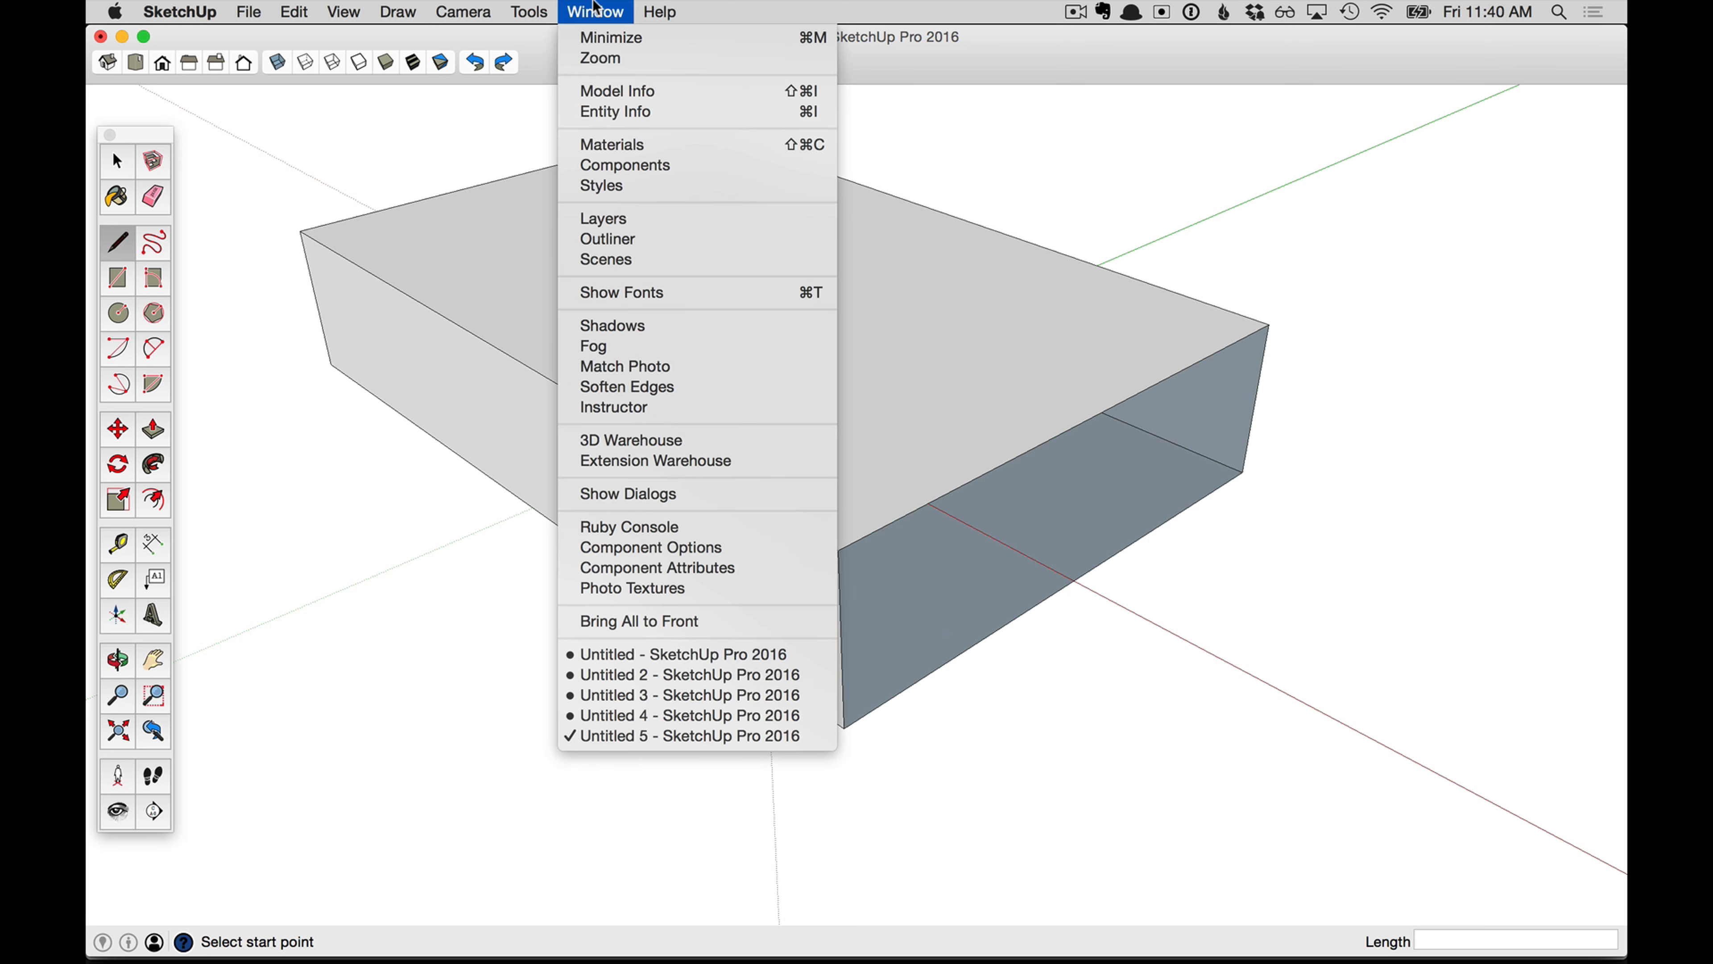
pyautogui.click(702, 194)
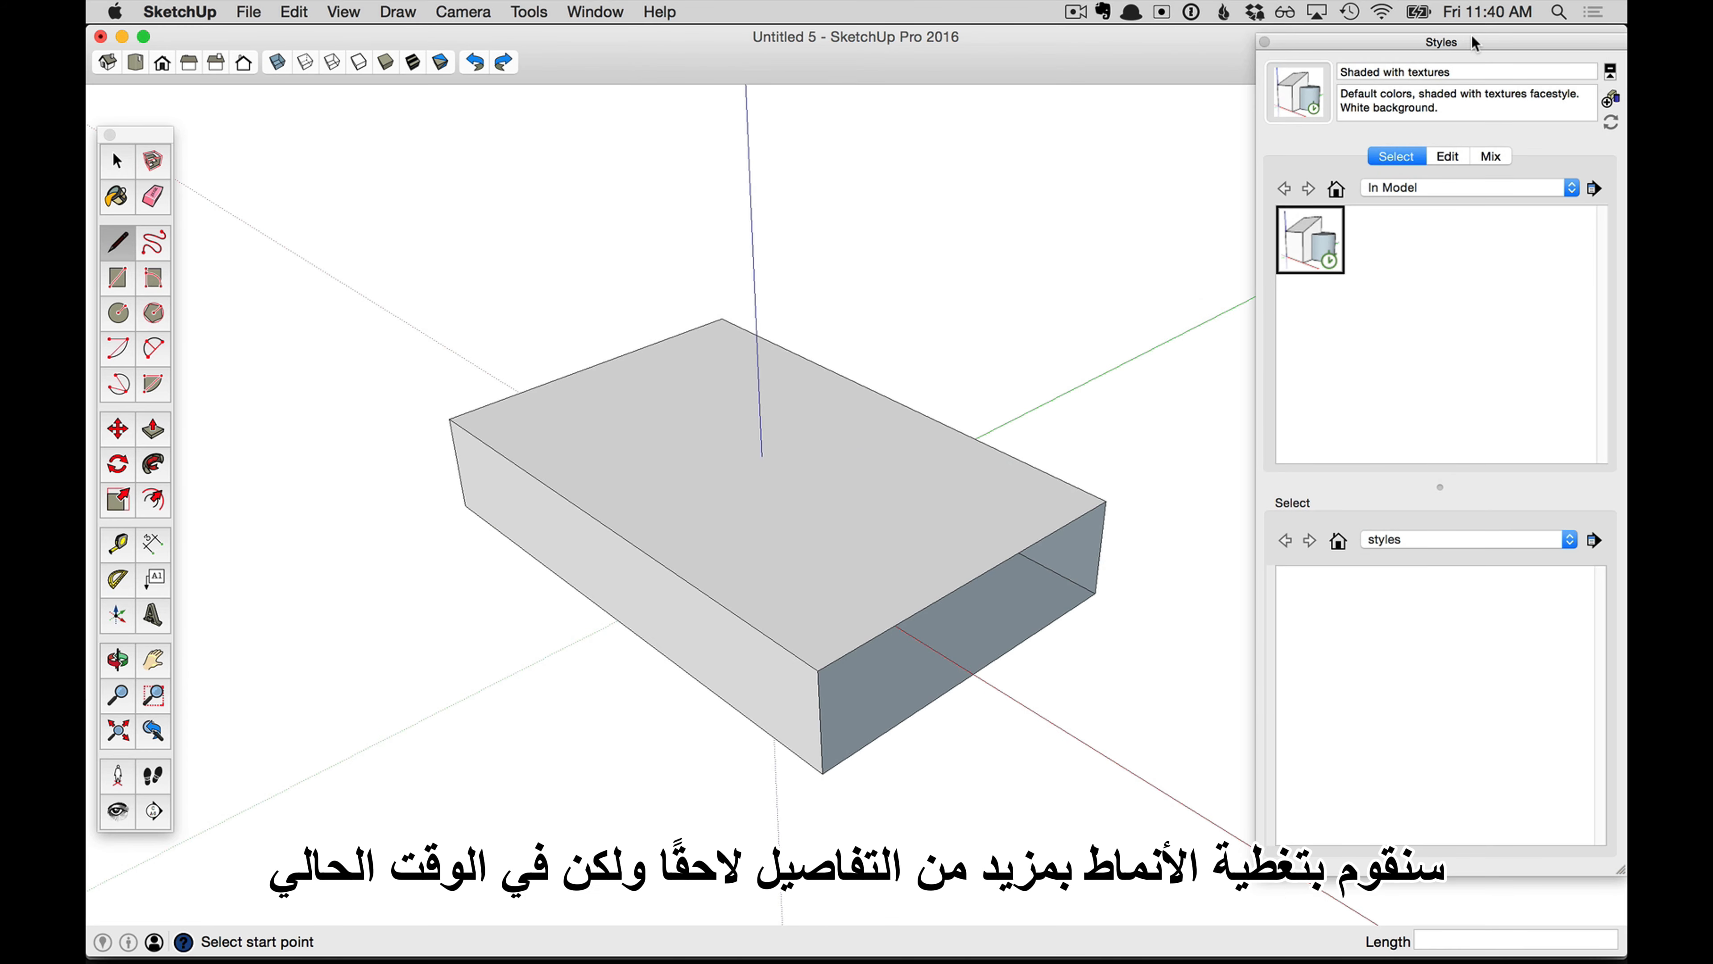
pyautogui.moveTo(1478, 38); pyautogui.dragTo(1372, 52)
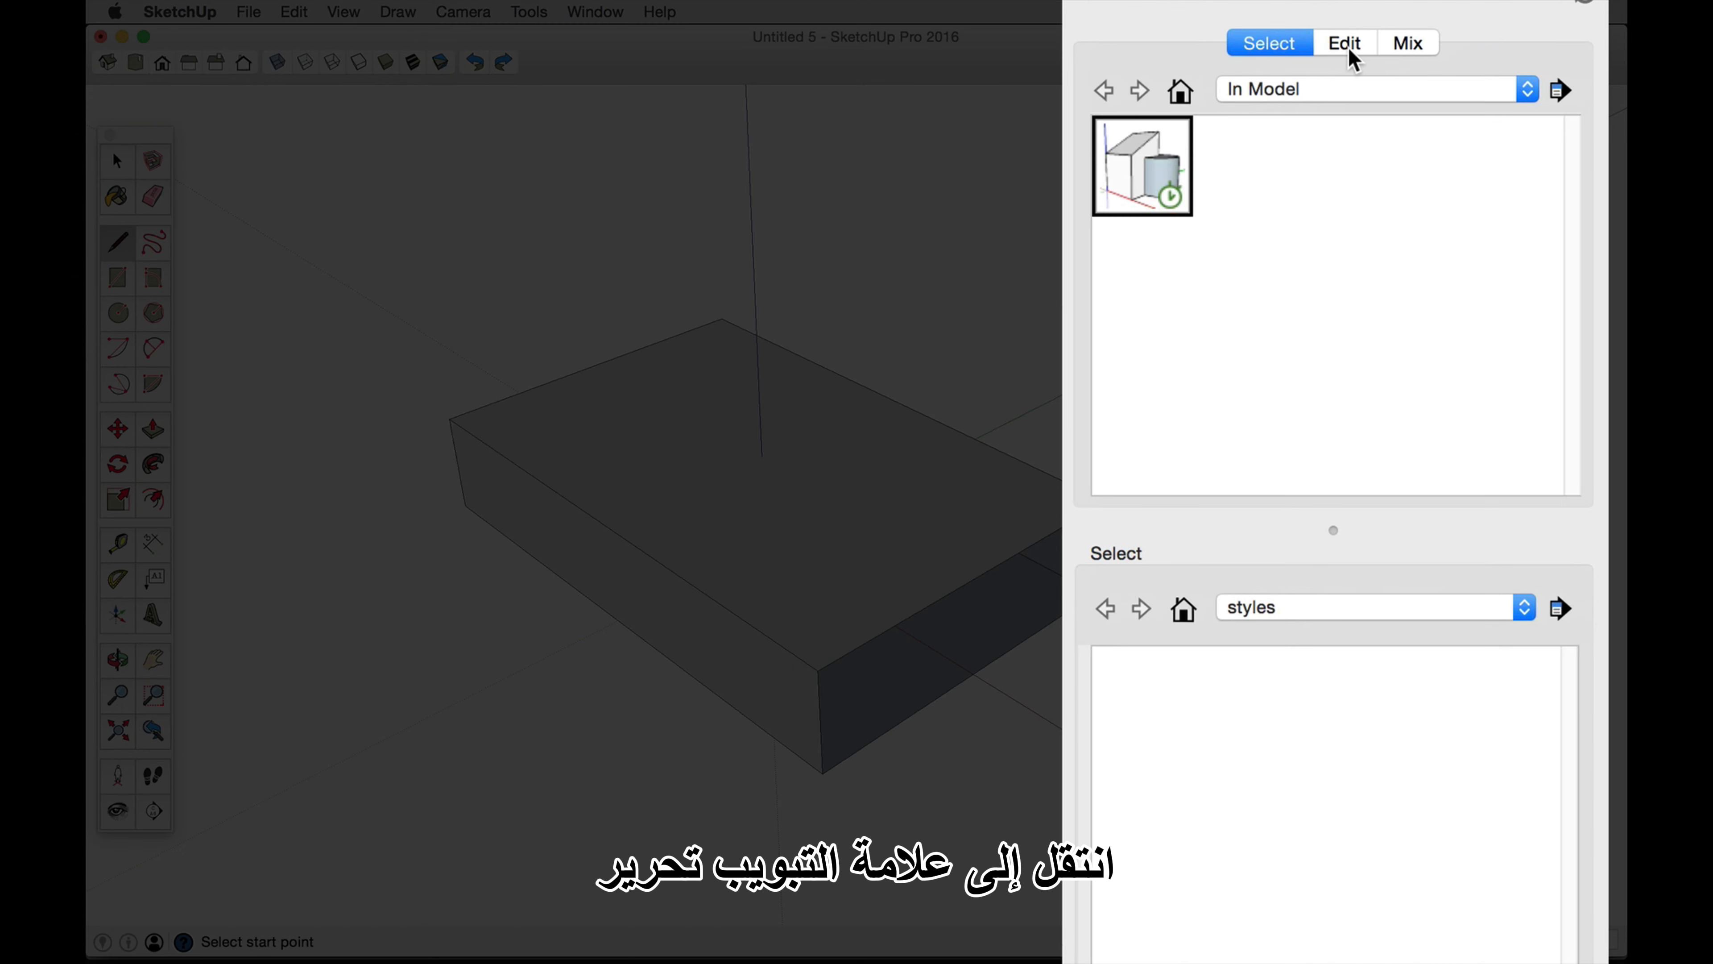
pyautogui.click(1357, 48)
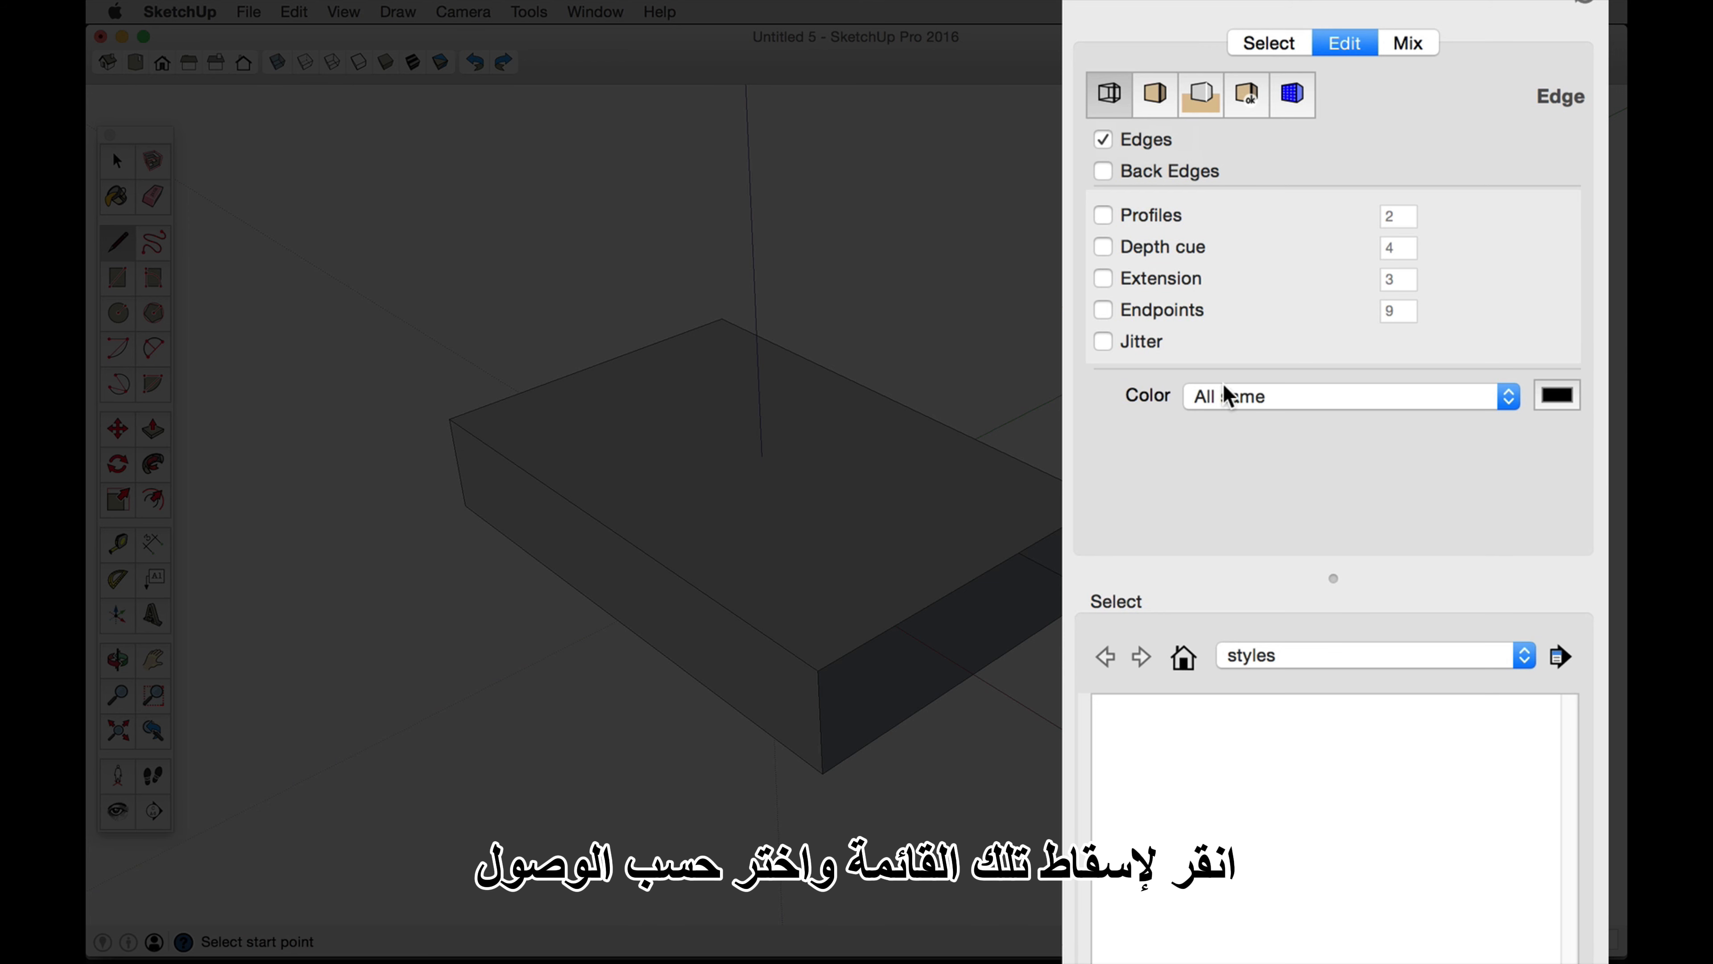
pyautogui.click(1349, 397)
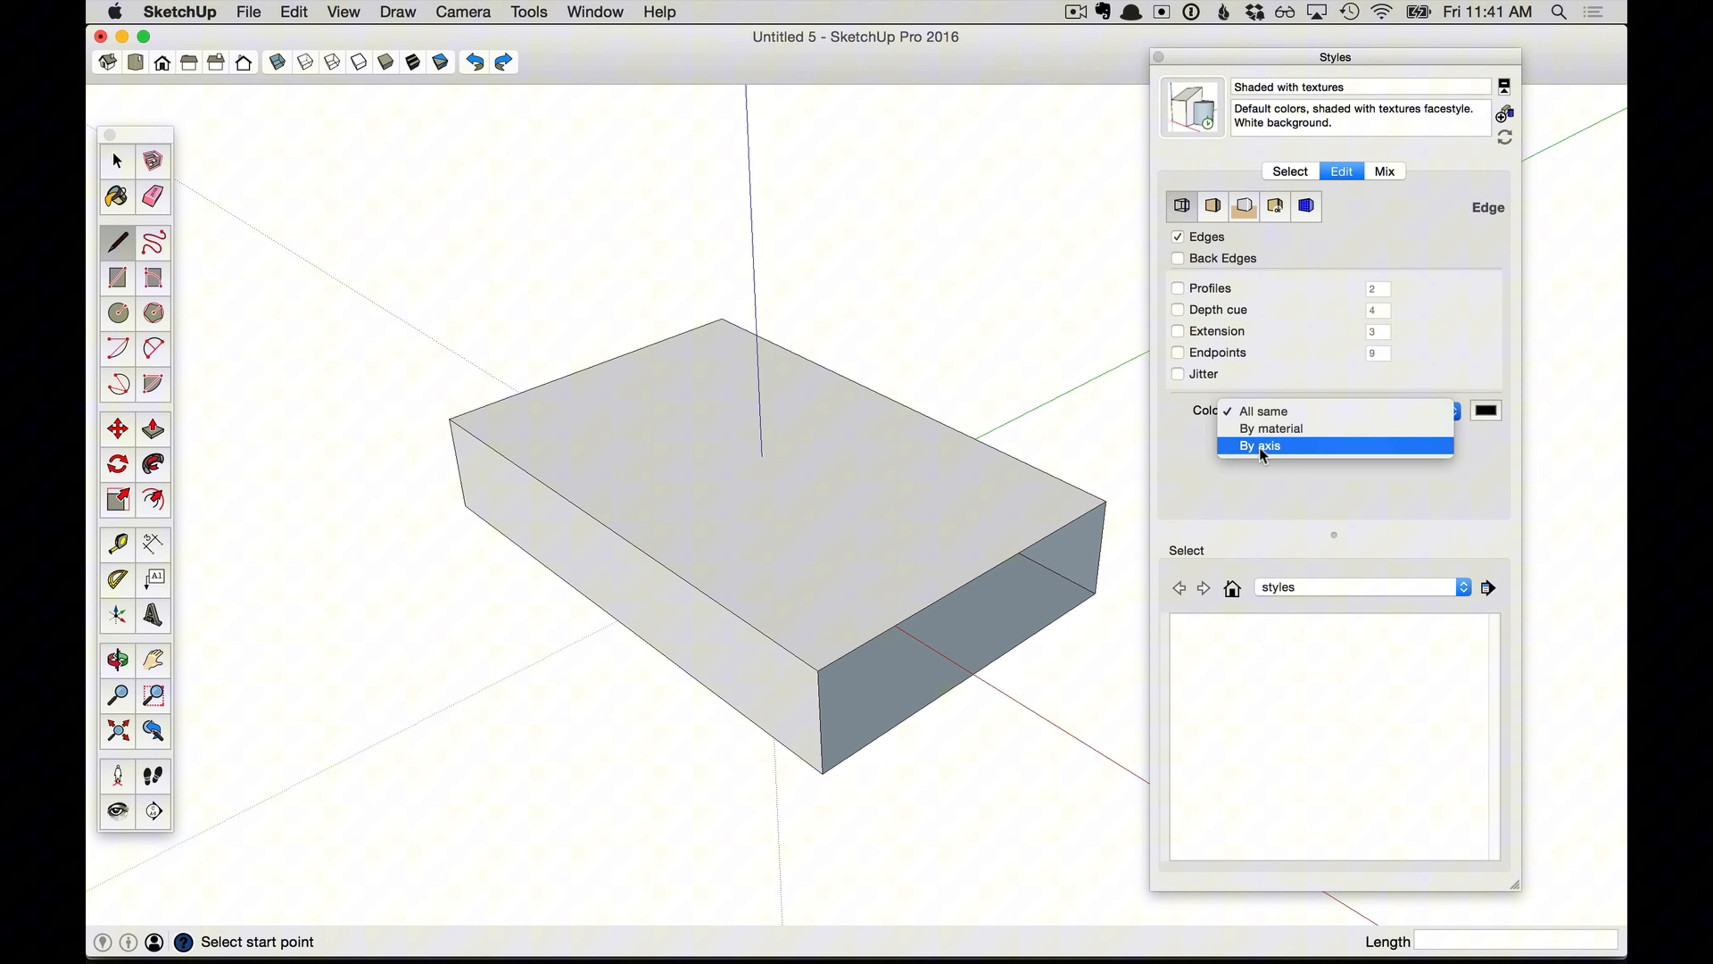
pyautogui.click(1259, 449)
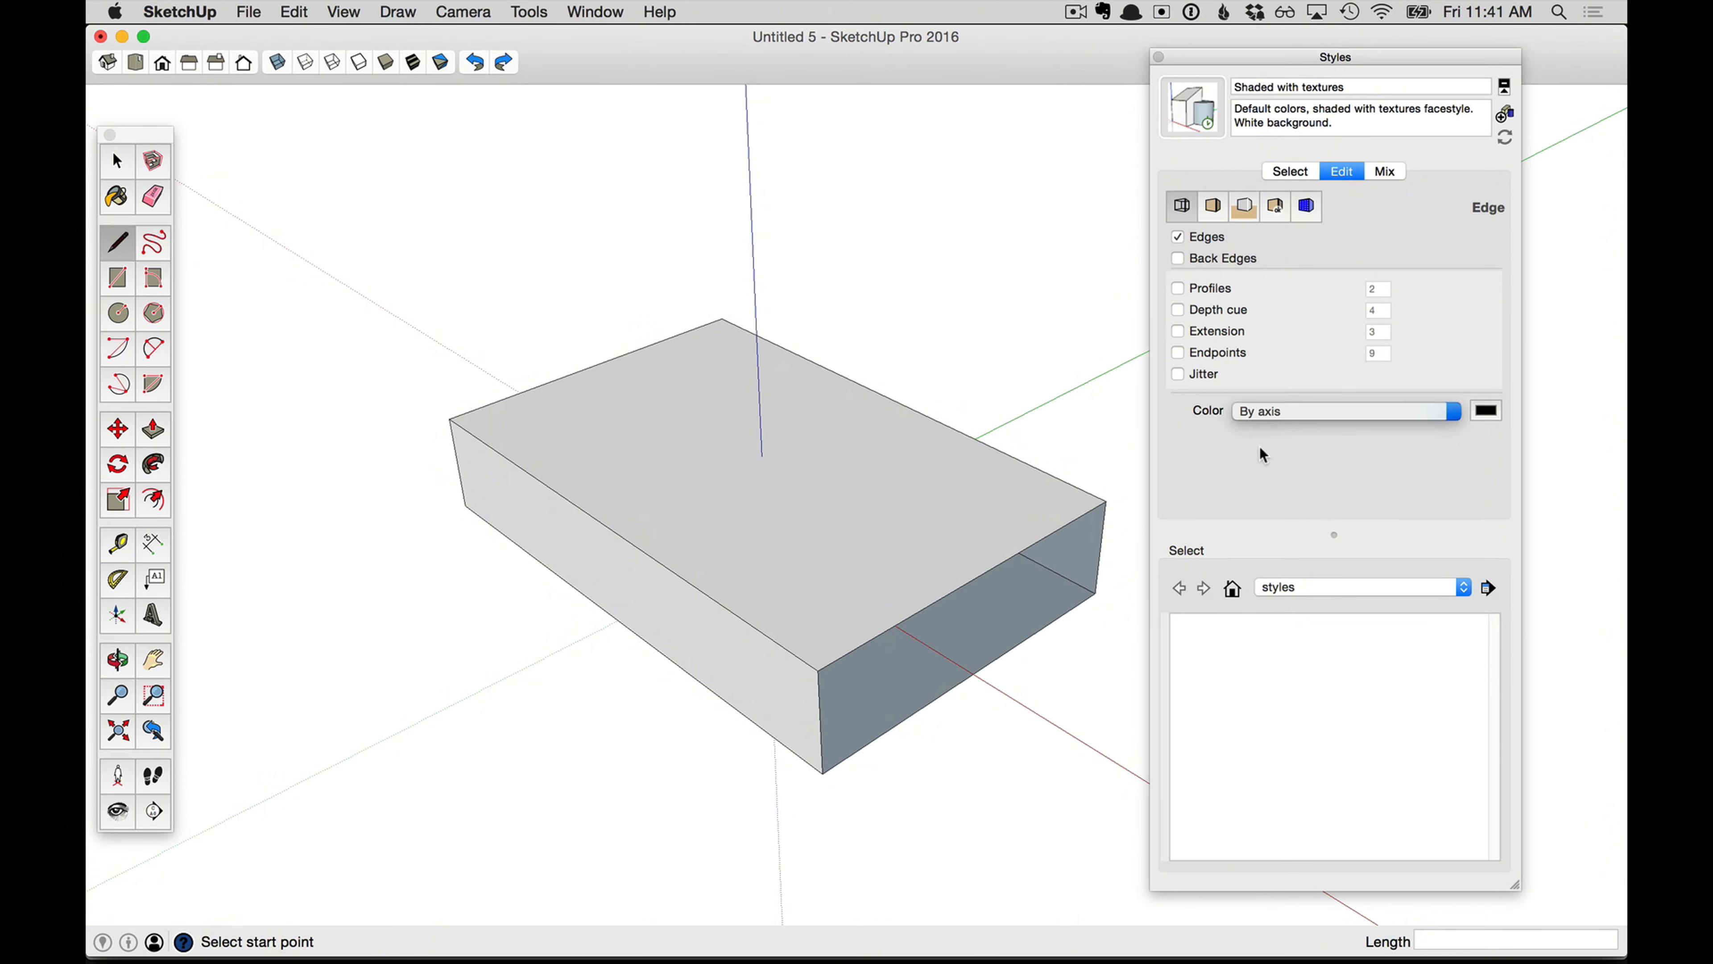
# Erase the two black off-axis edges and the red front top edge that meet at the misaligned corner
pyautogui.scroll(3, 1019, 625)
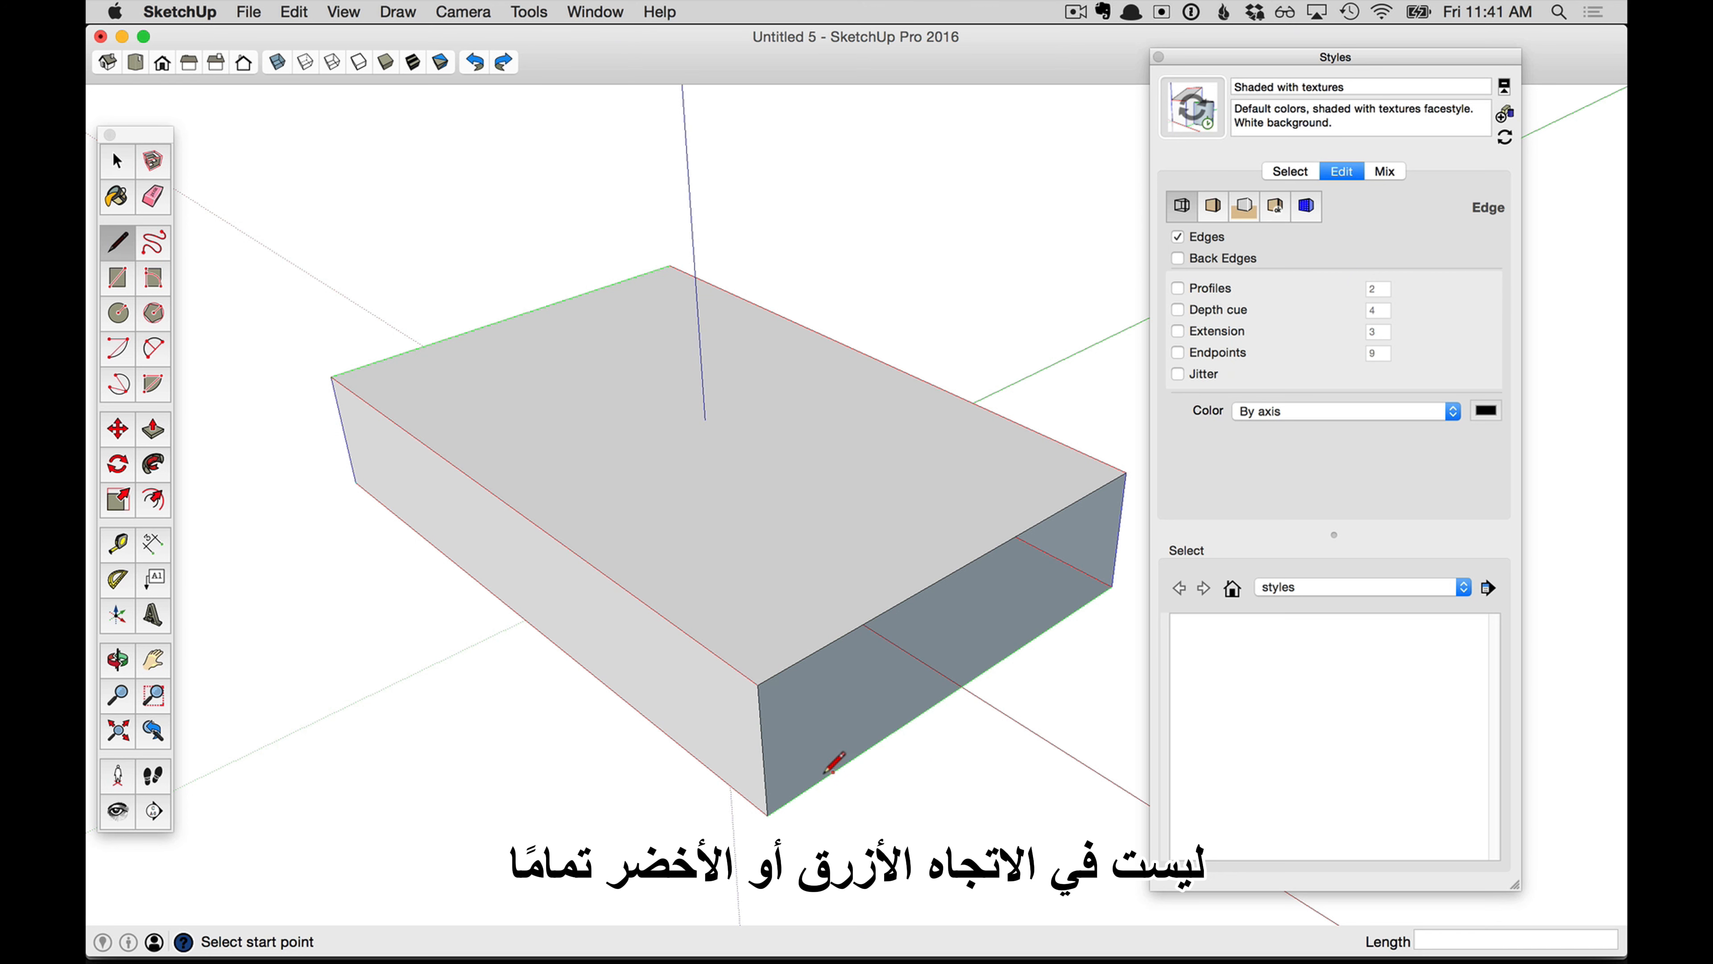
pyautogui.scroll(1, 801, 776)
pyautogui.scroll(1, 1018, 599)
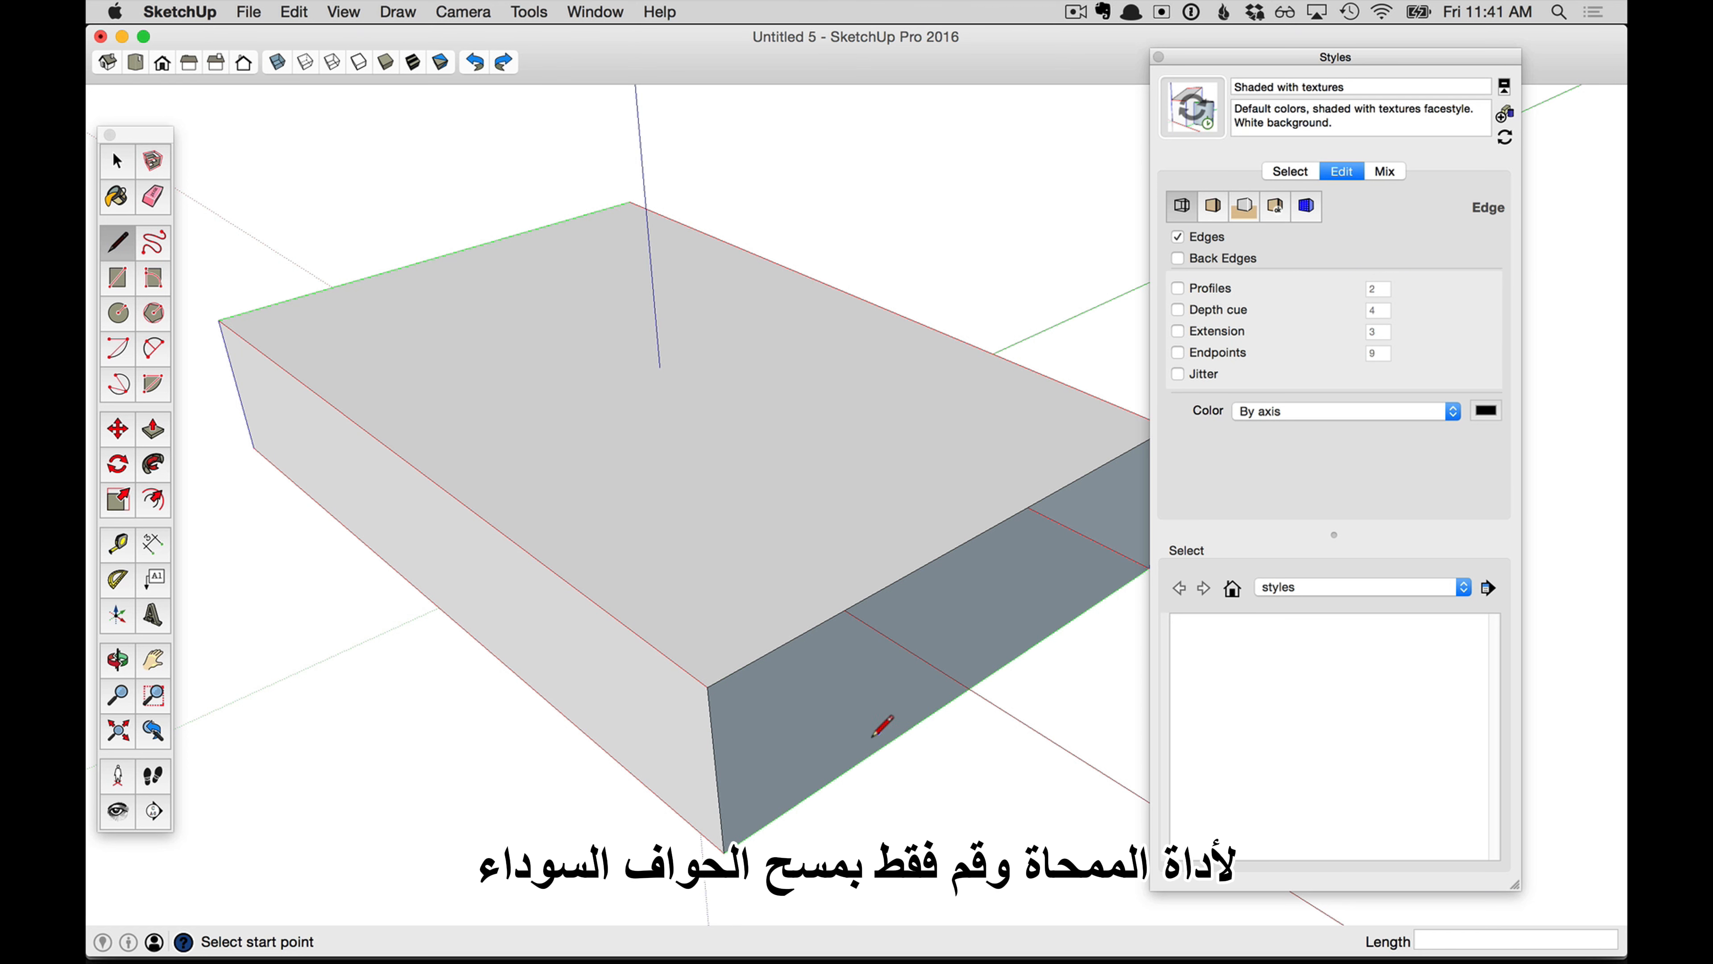
pyautogui.press('e')
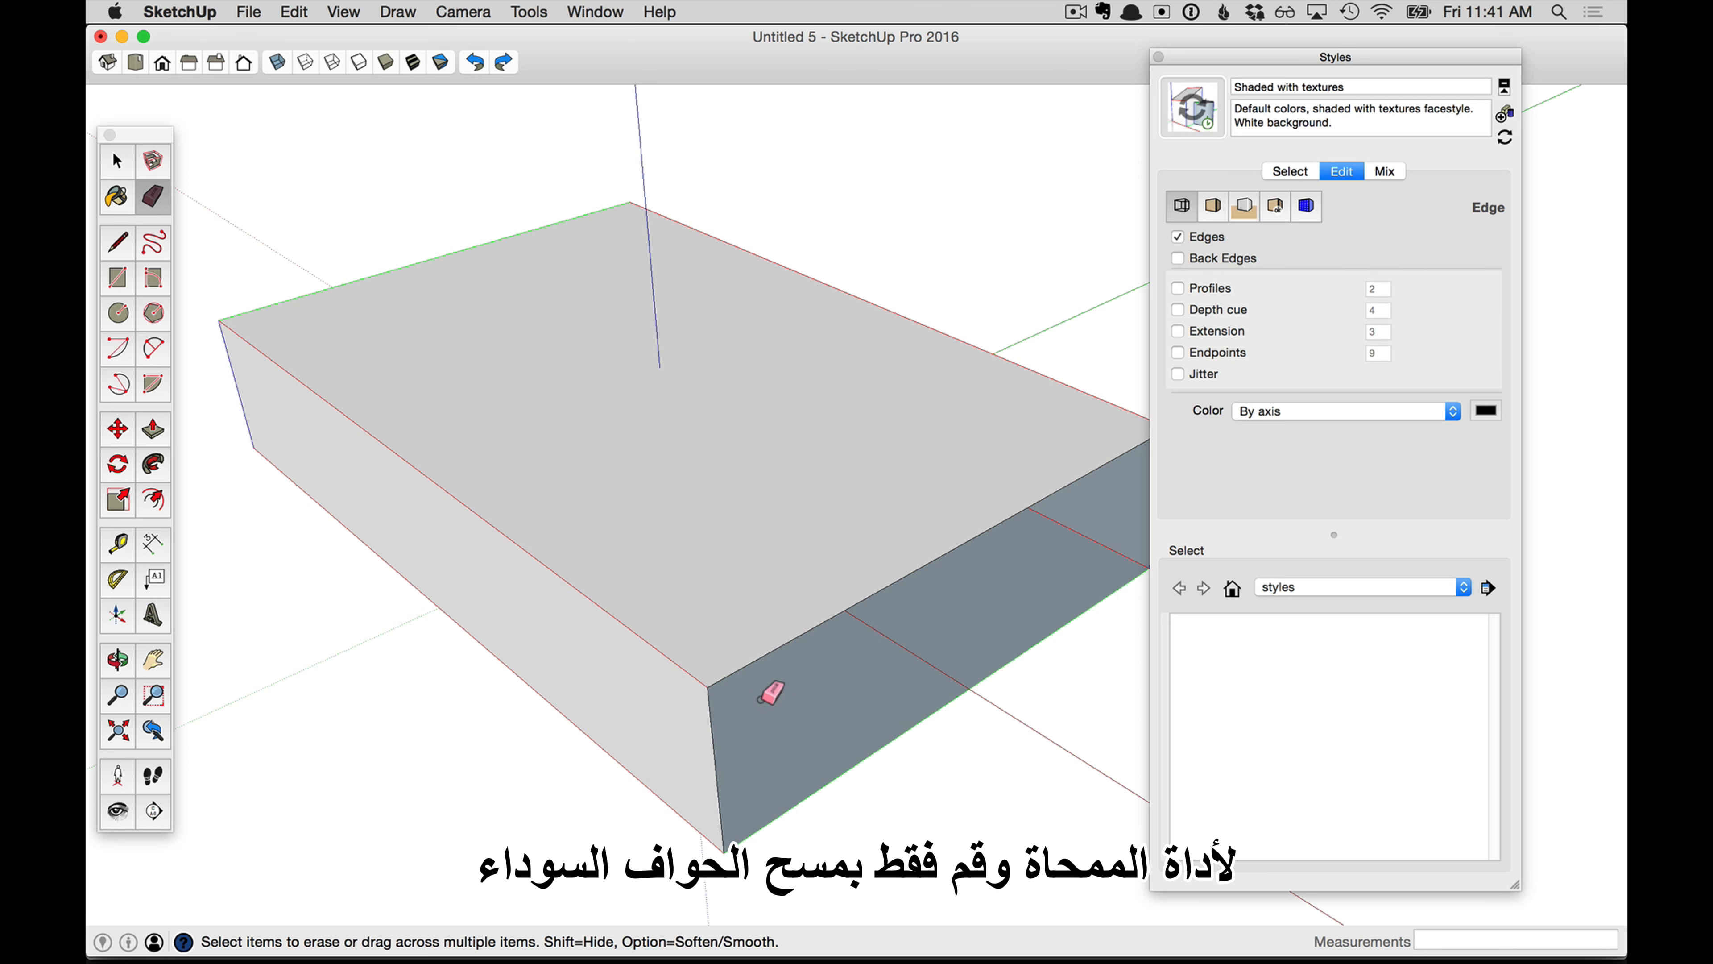
pyautogui.click(711, 686)
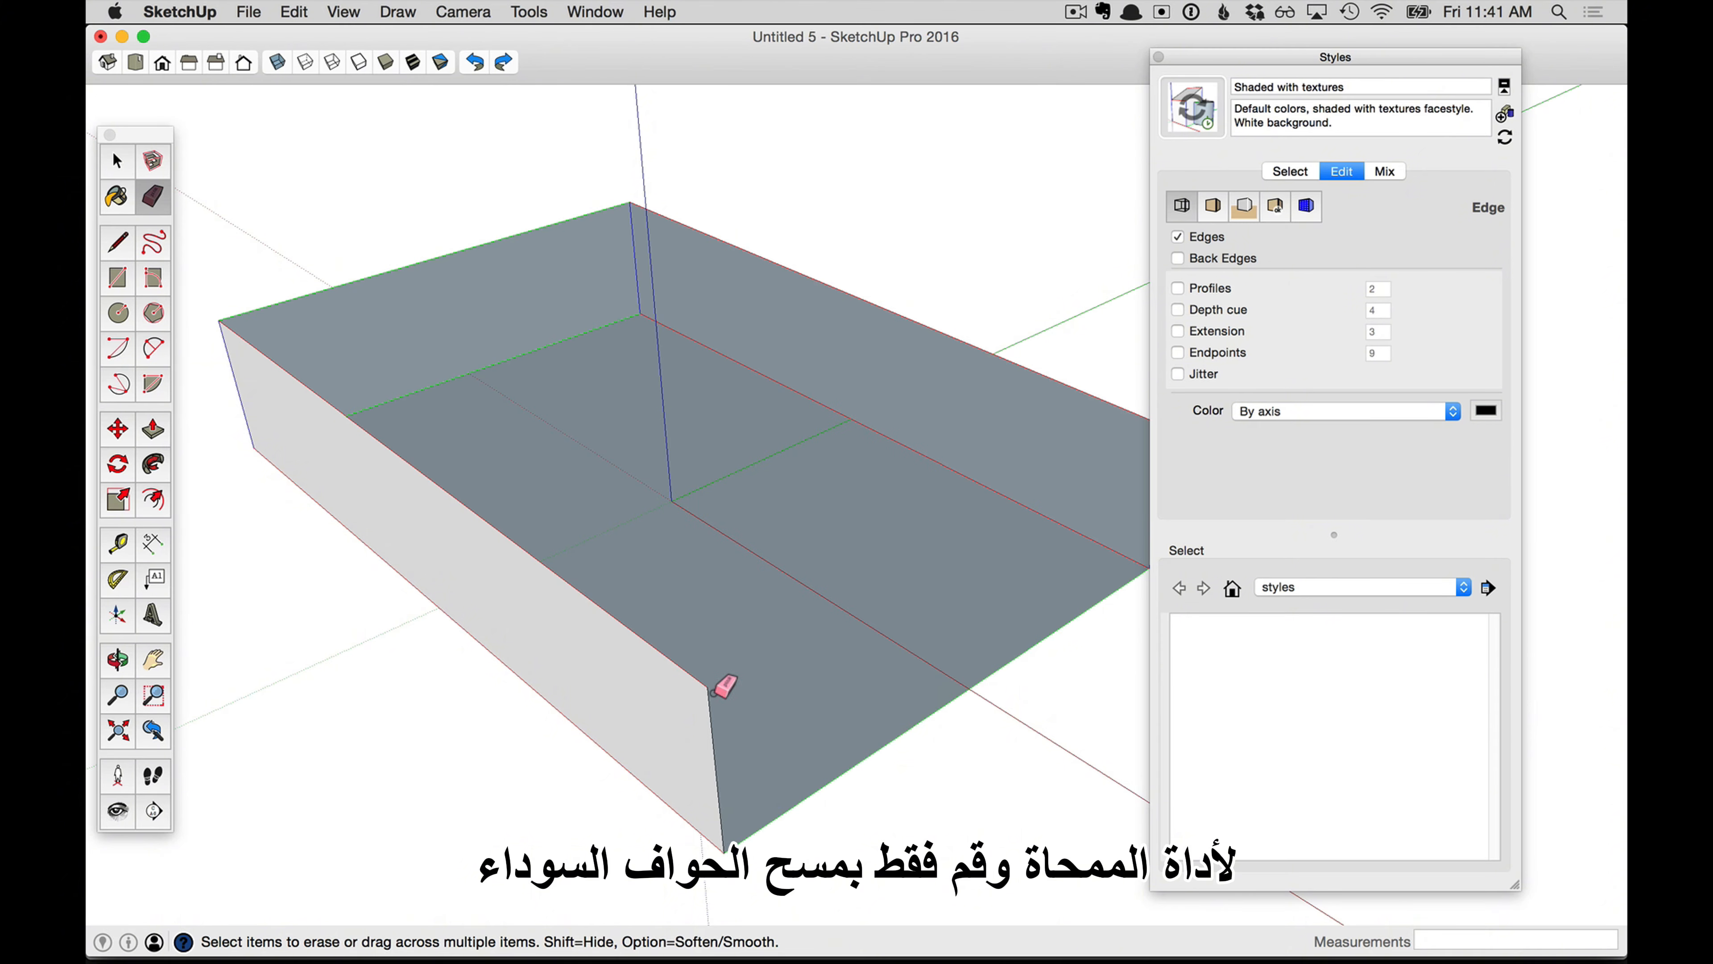
pyautogui.click(706, 695)
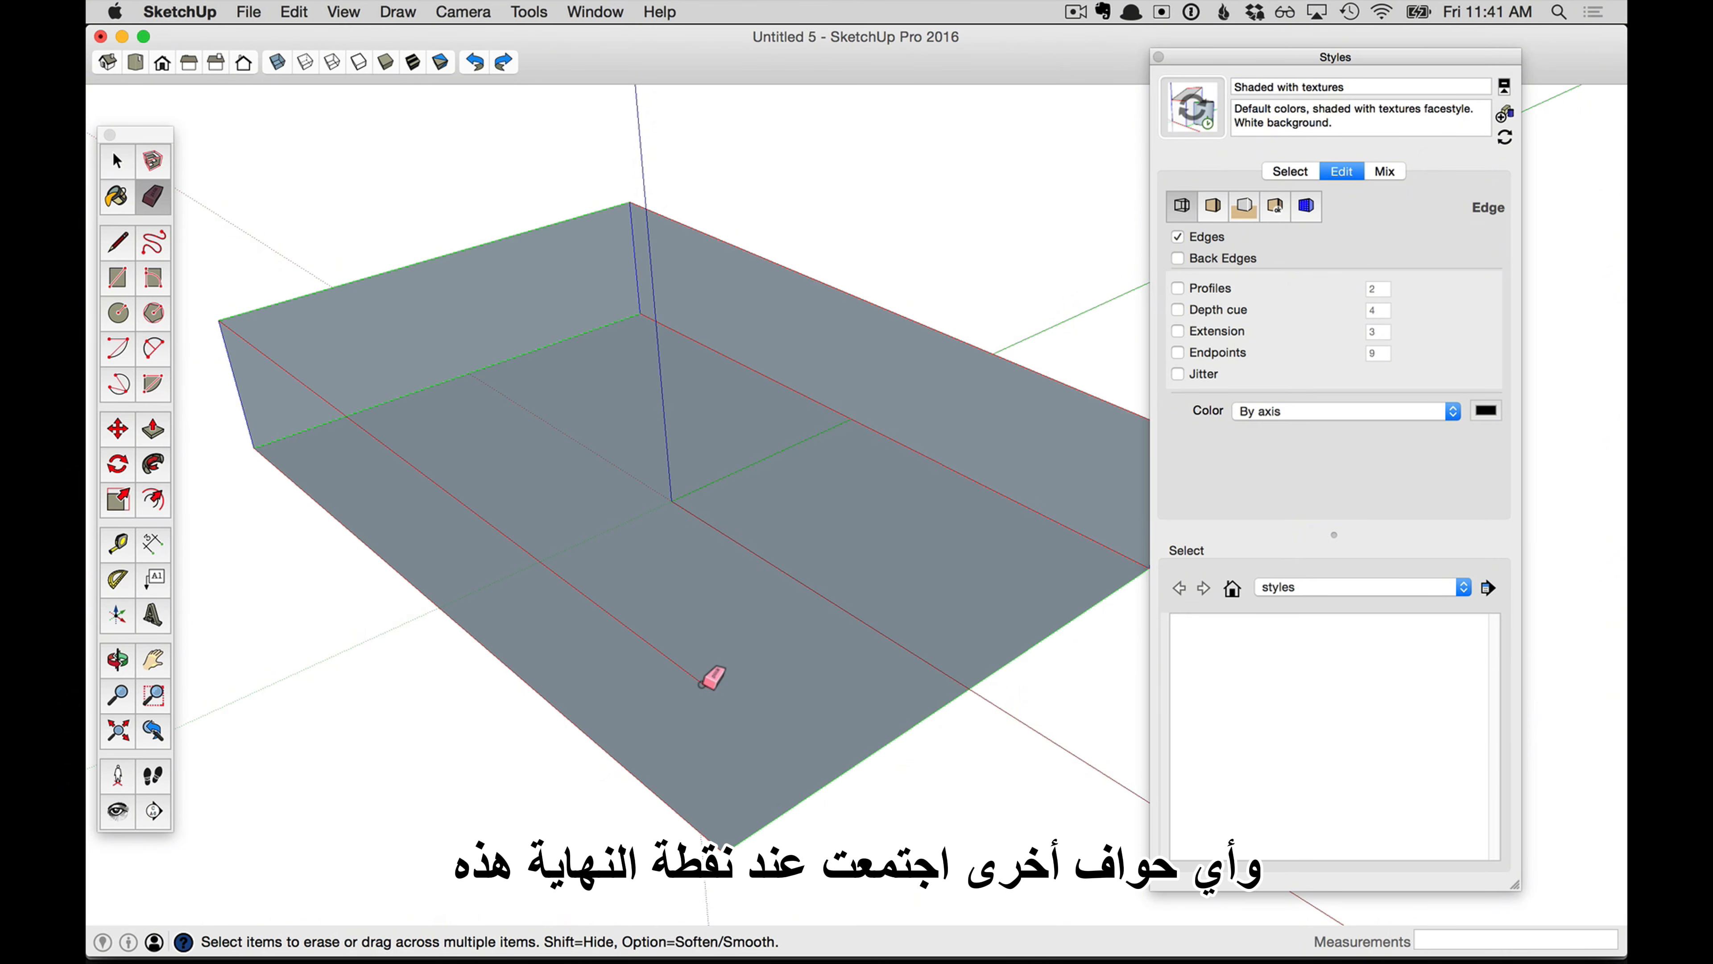
pyautogui.click(705, 687)
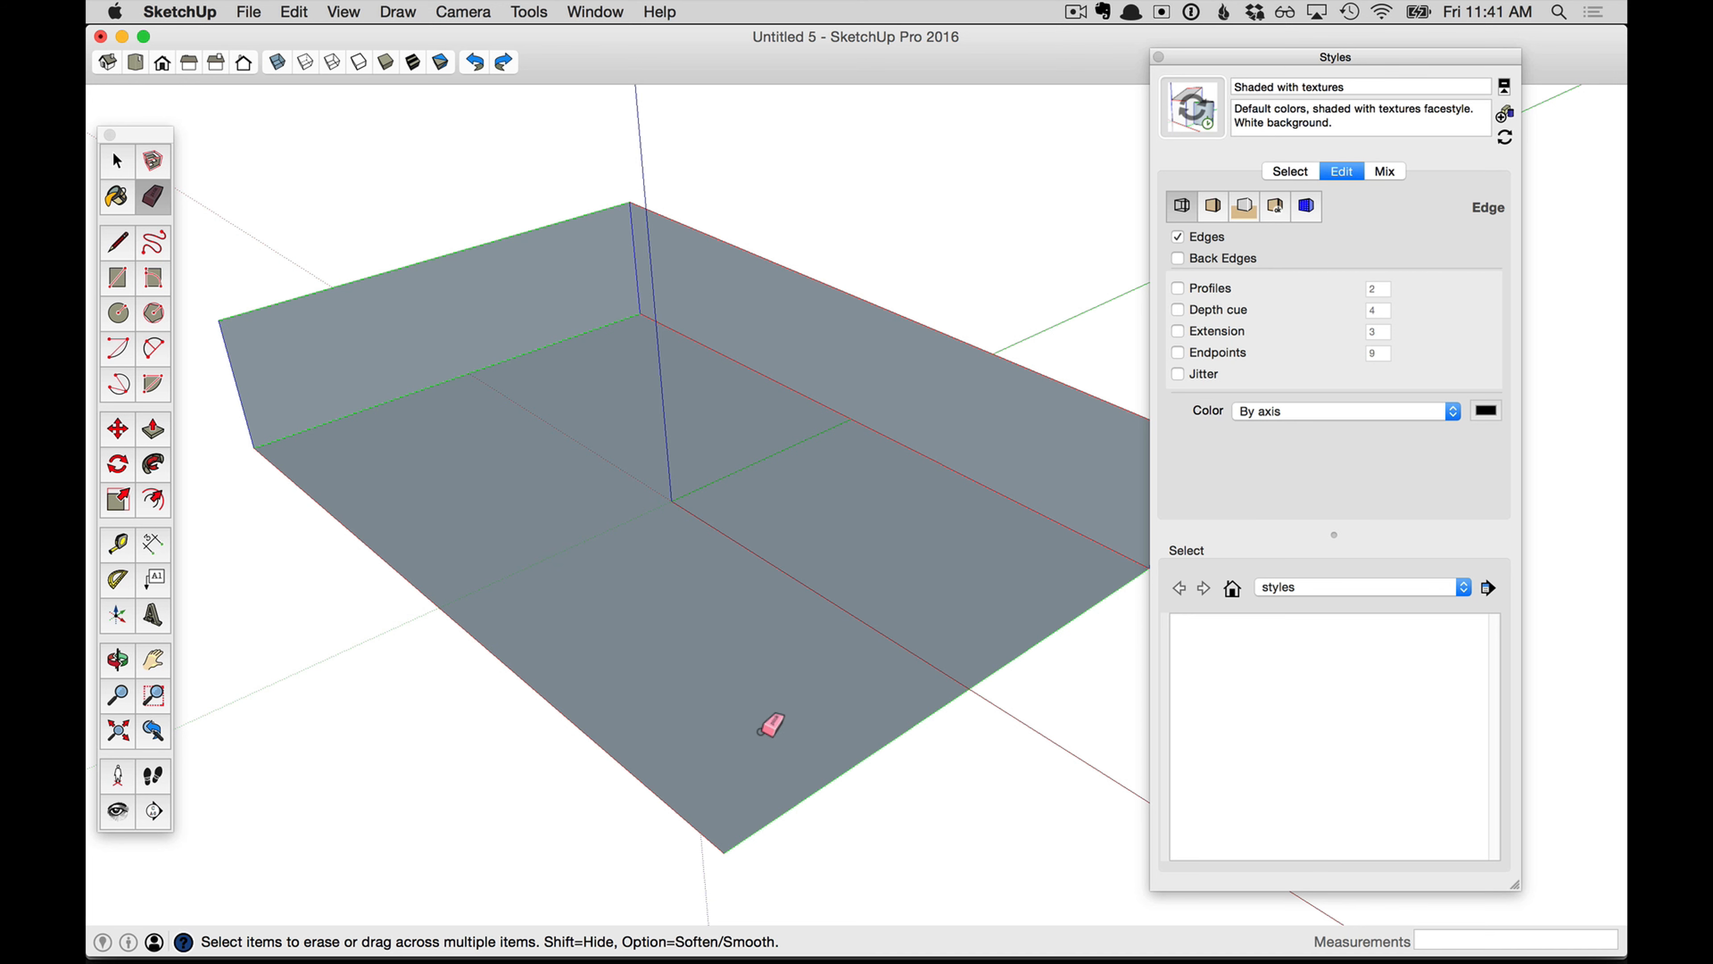
# Redraw the box's three missing edges from the open bottom corner: vertical to the opposite top corner's height, then both top edges along green and red
pyautogui.moveTo(865, 651); pyautogui.dragTo(817, 614, button='middle')
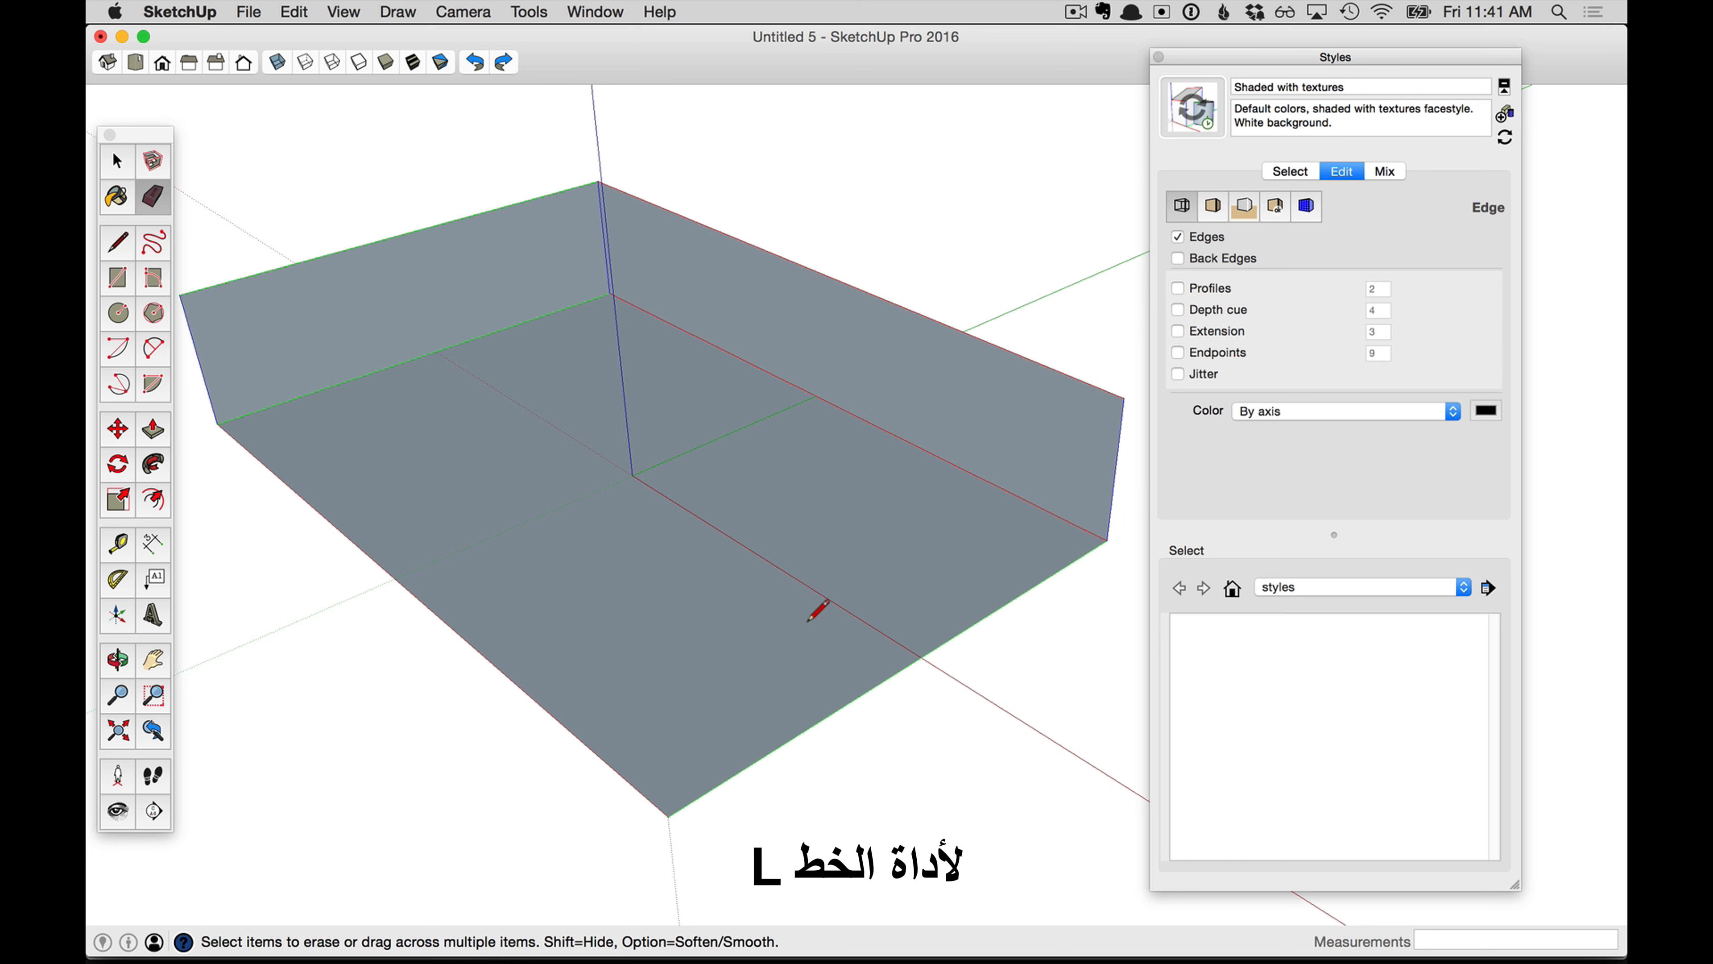
pyautogui.press('l')
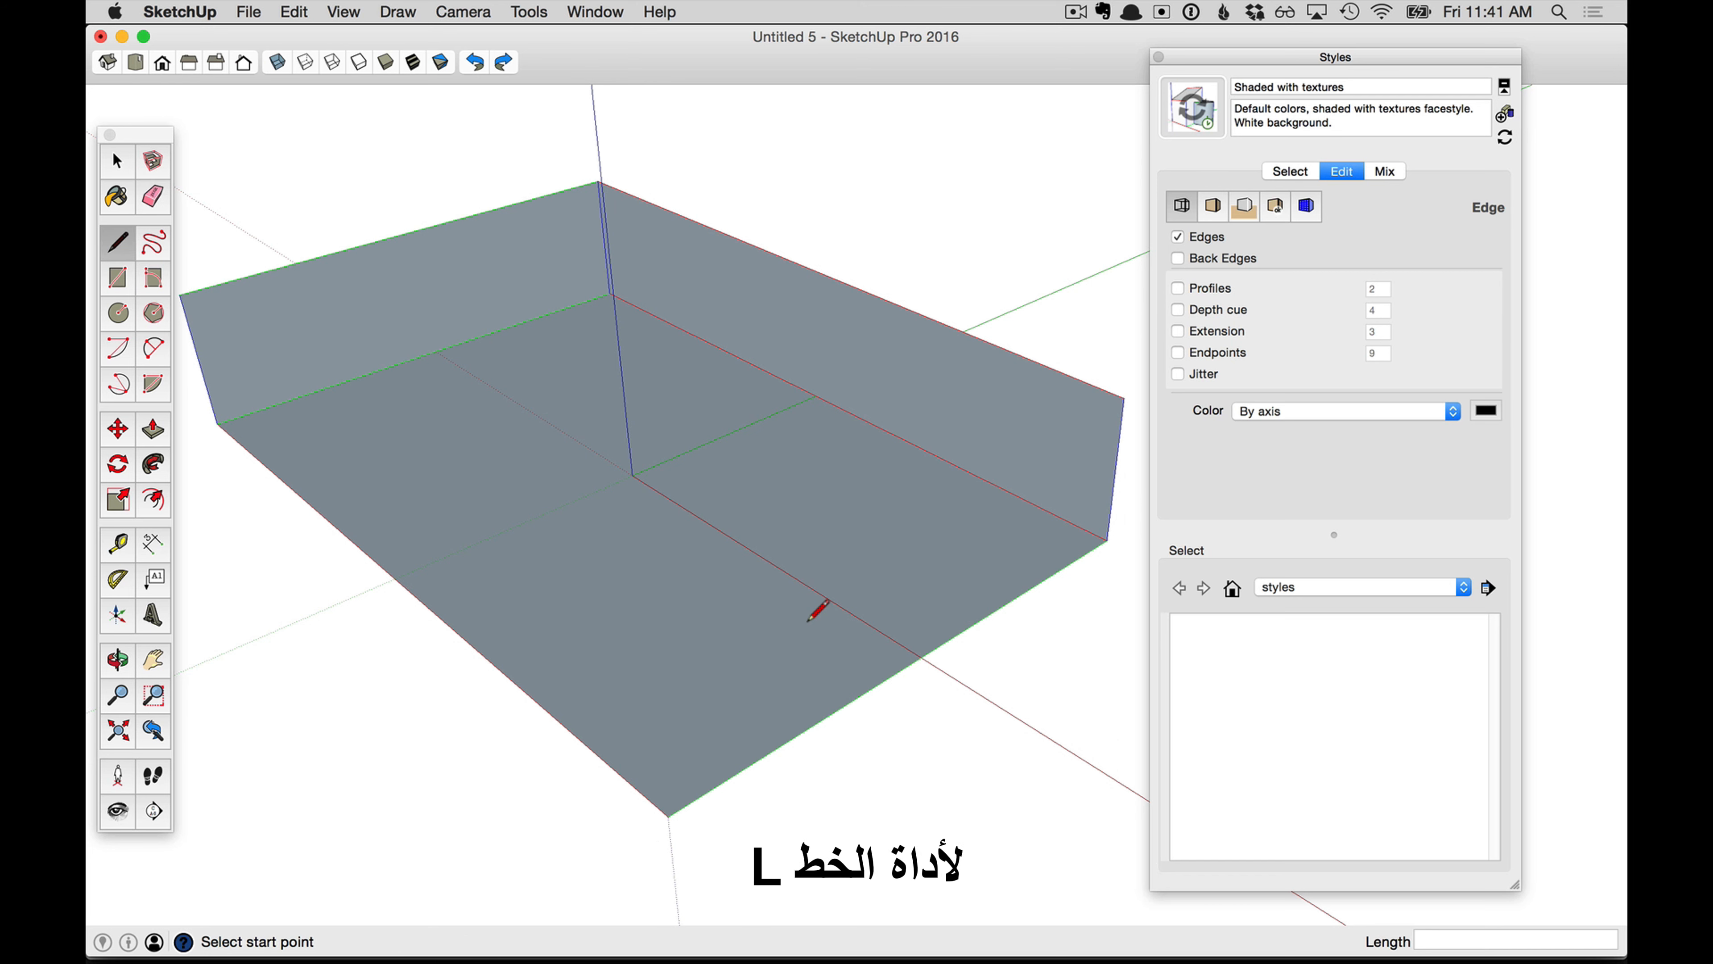
pyautogui.click(666, 816)
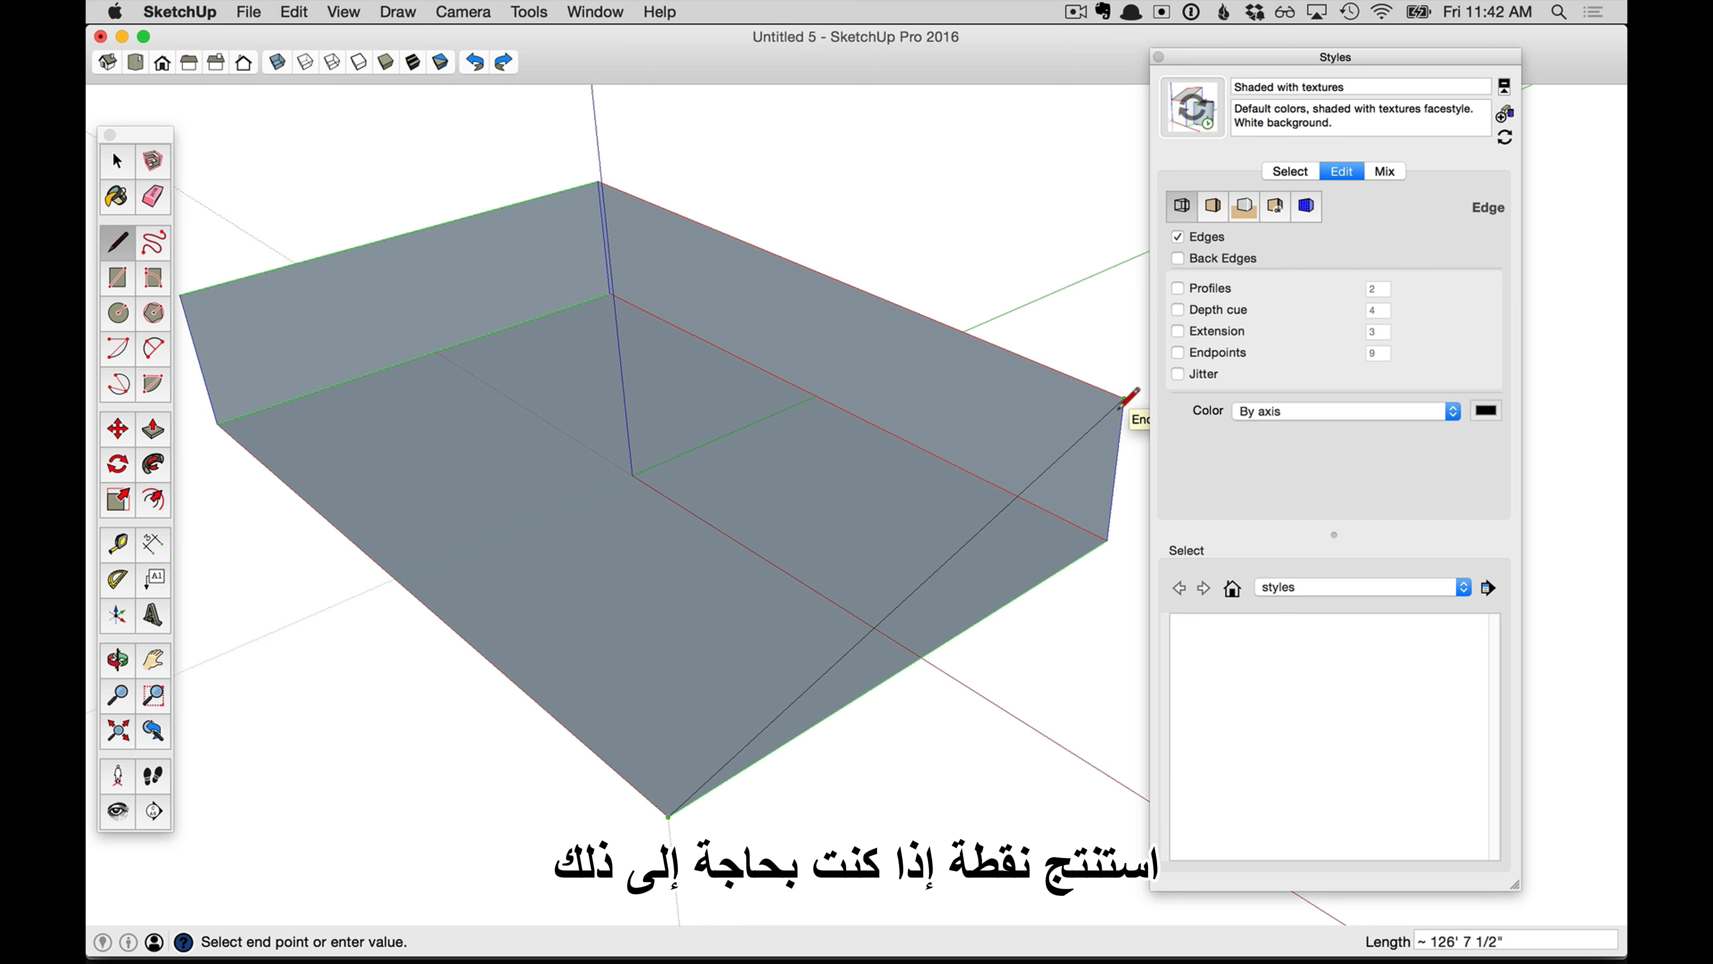
pyautogui.click(650, 652)
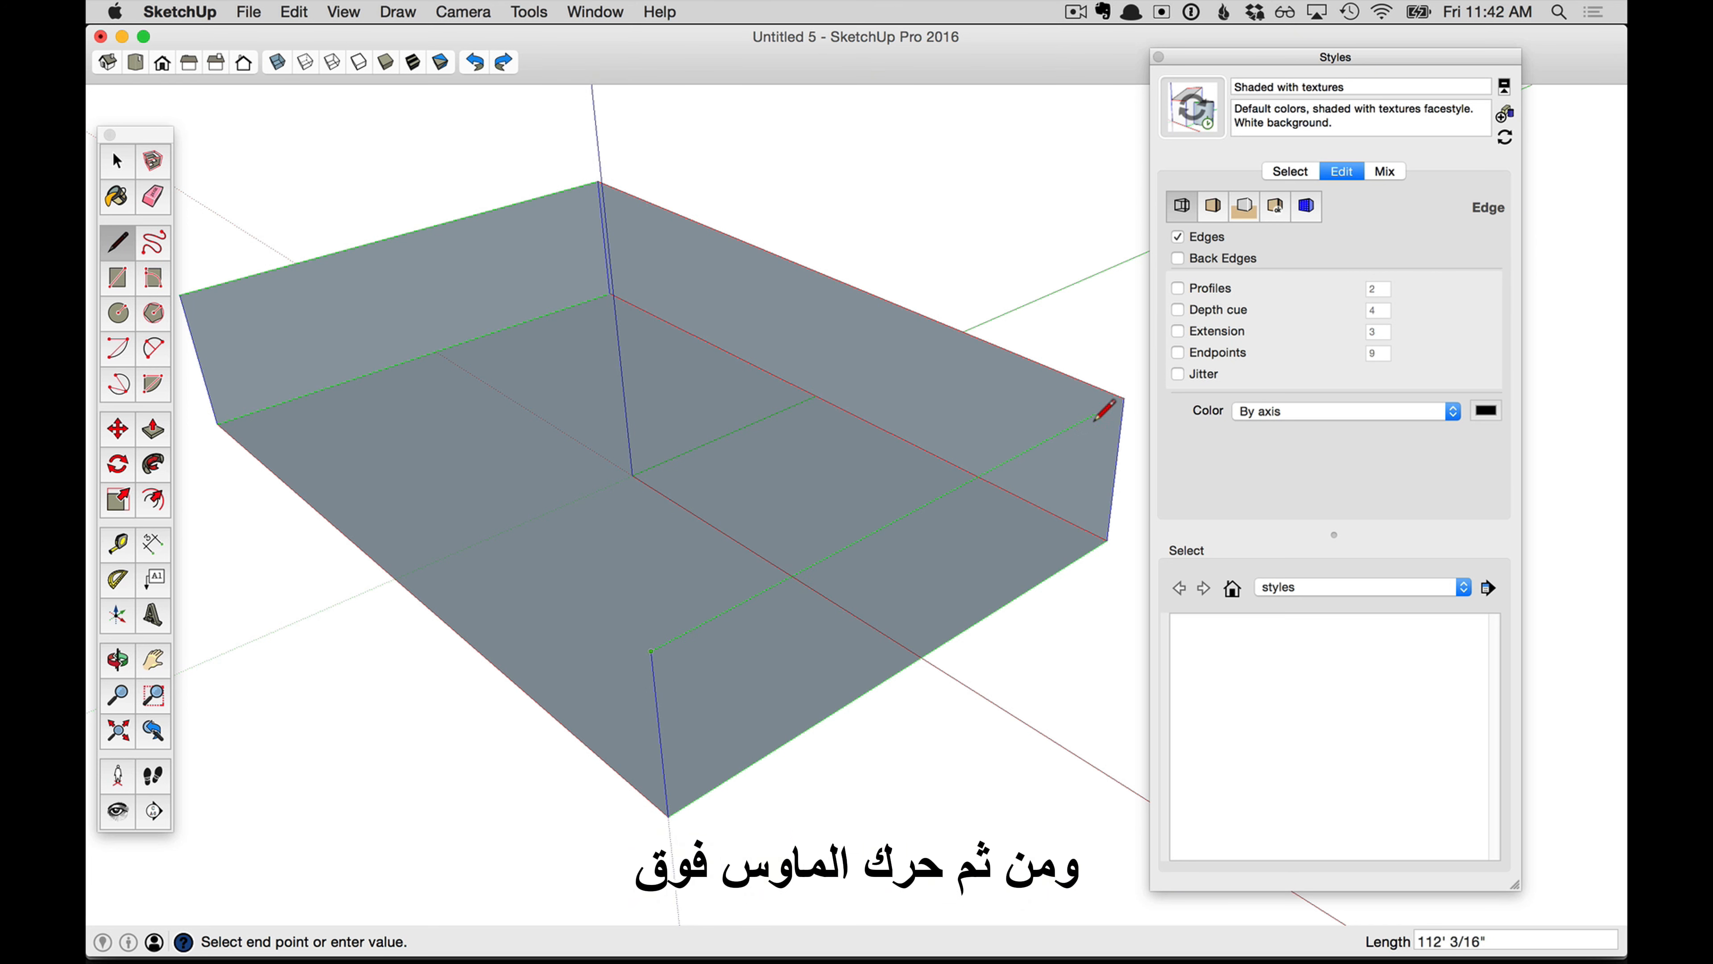
pyautogui.click(1121, 399)
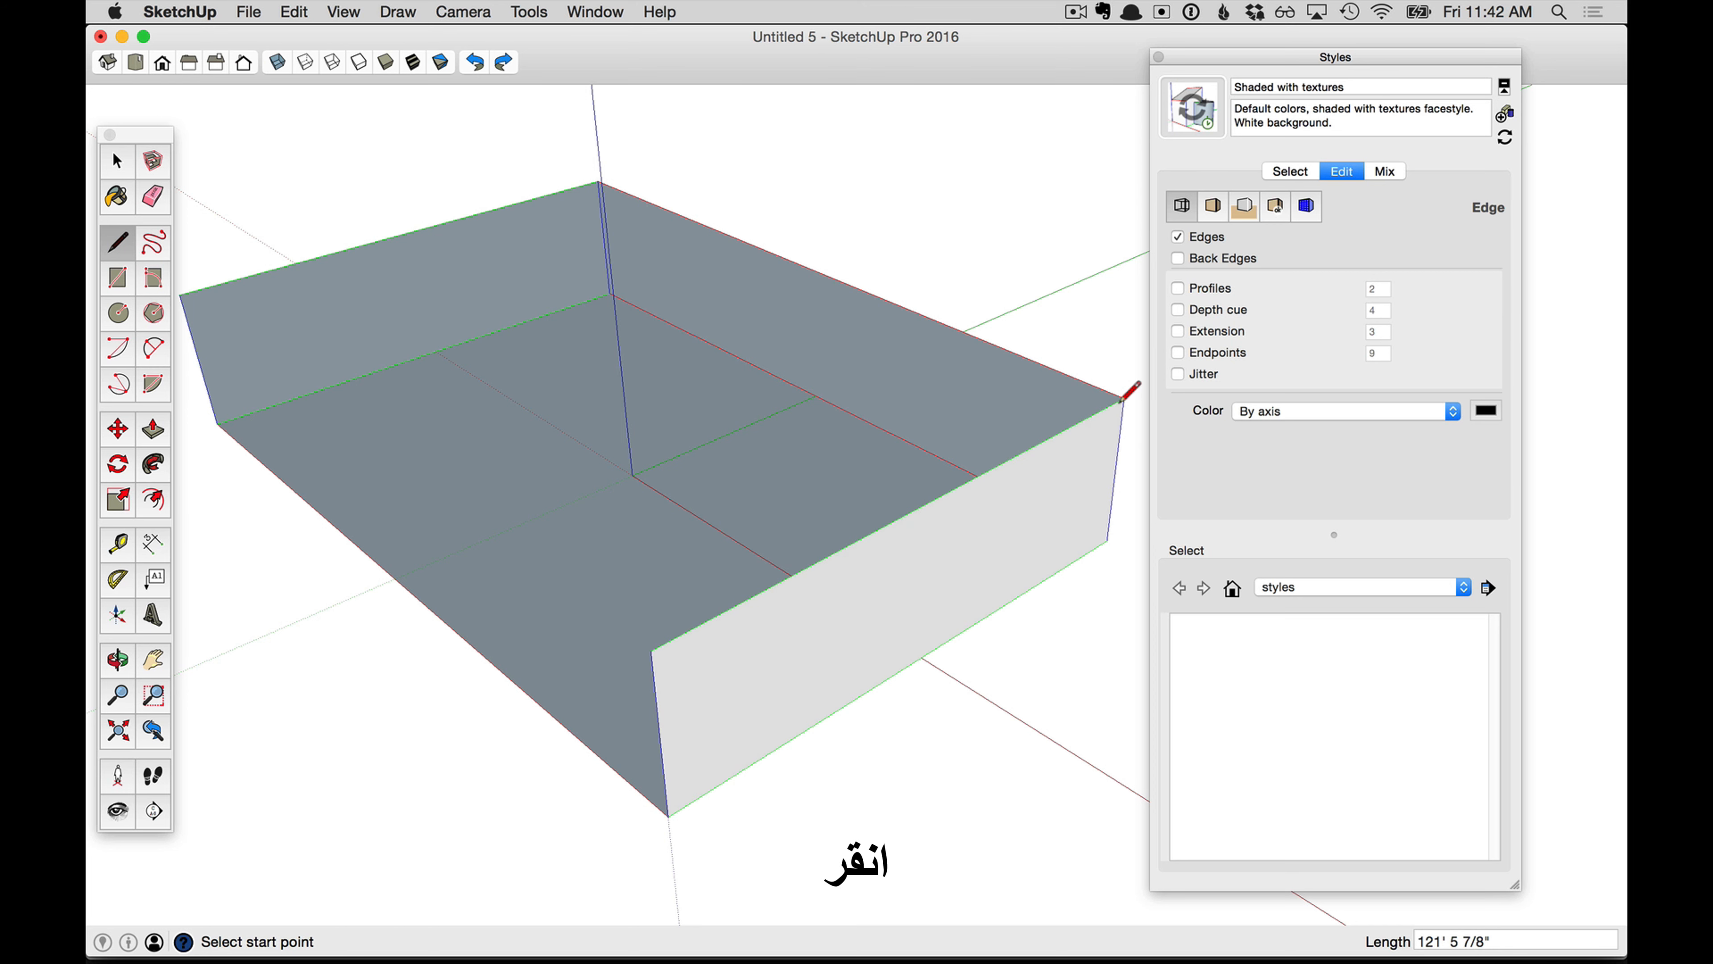
pyautogui.click(651, 652)
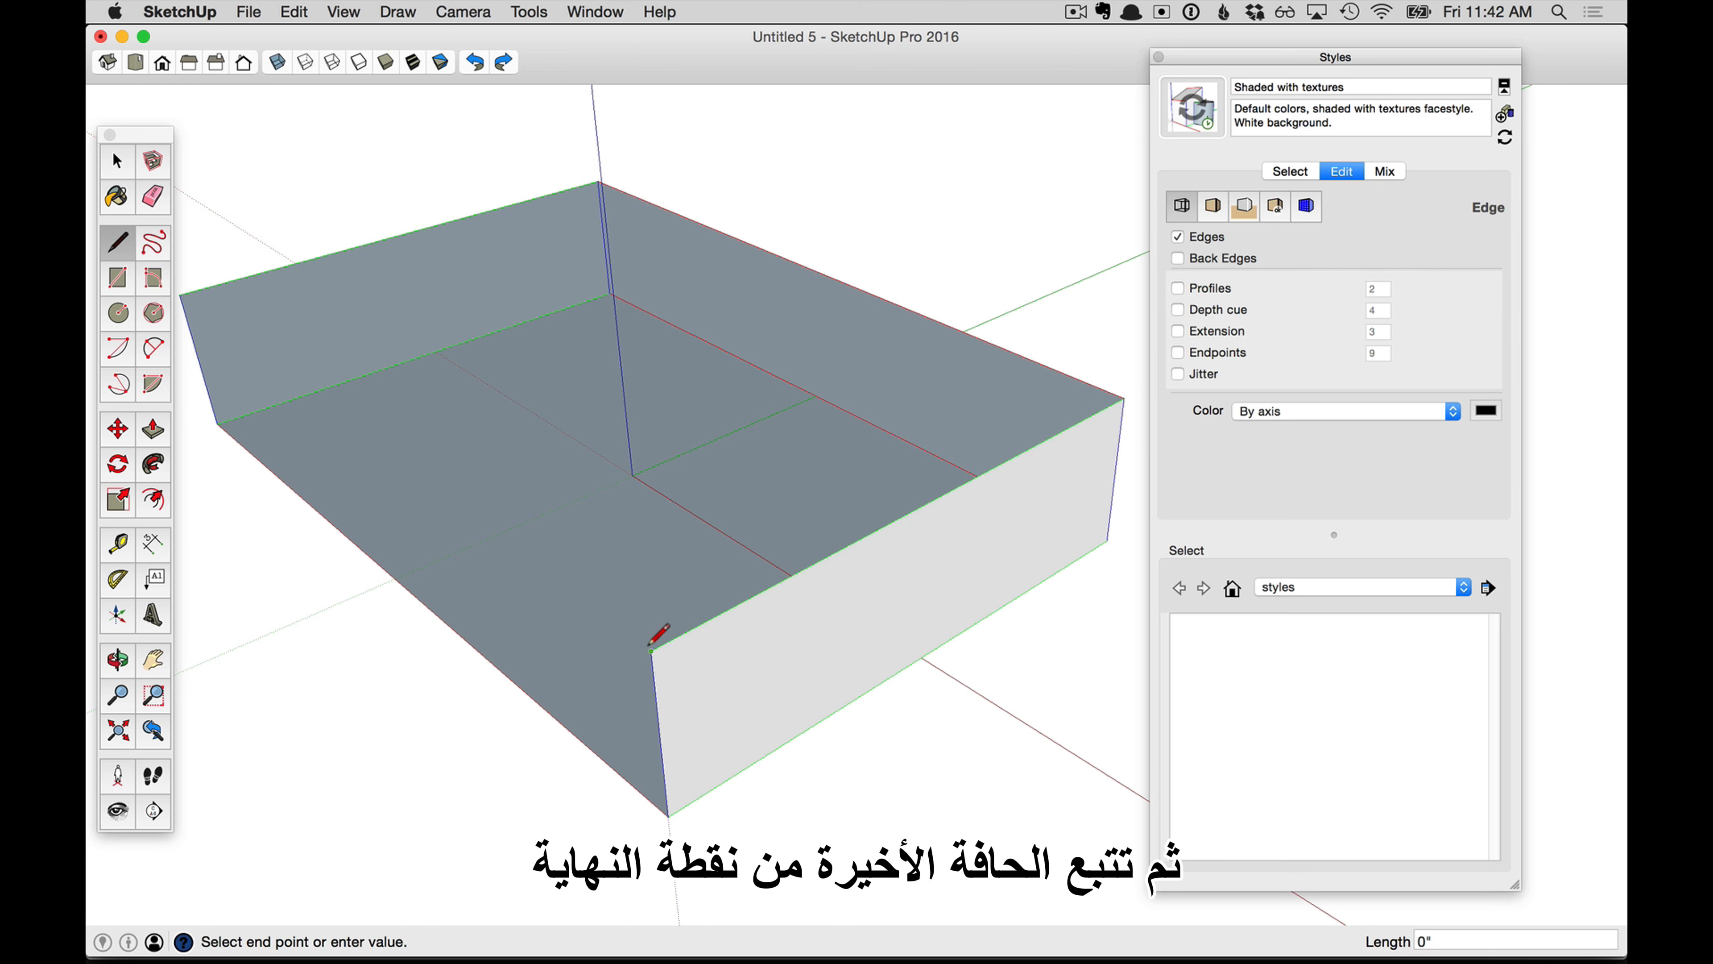
pyautogui.click(179, 294)
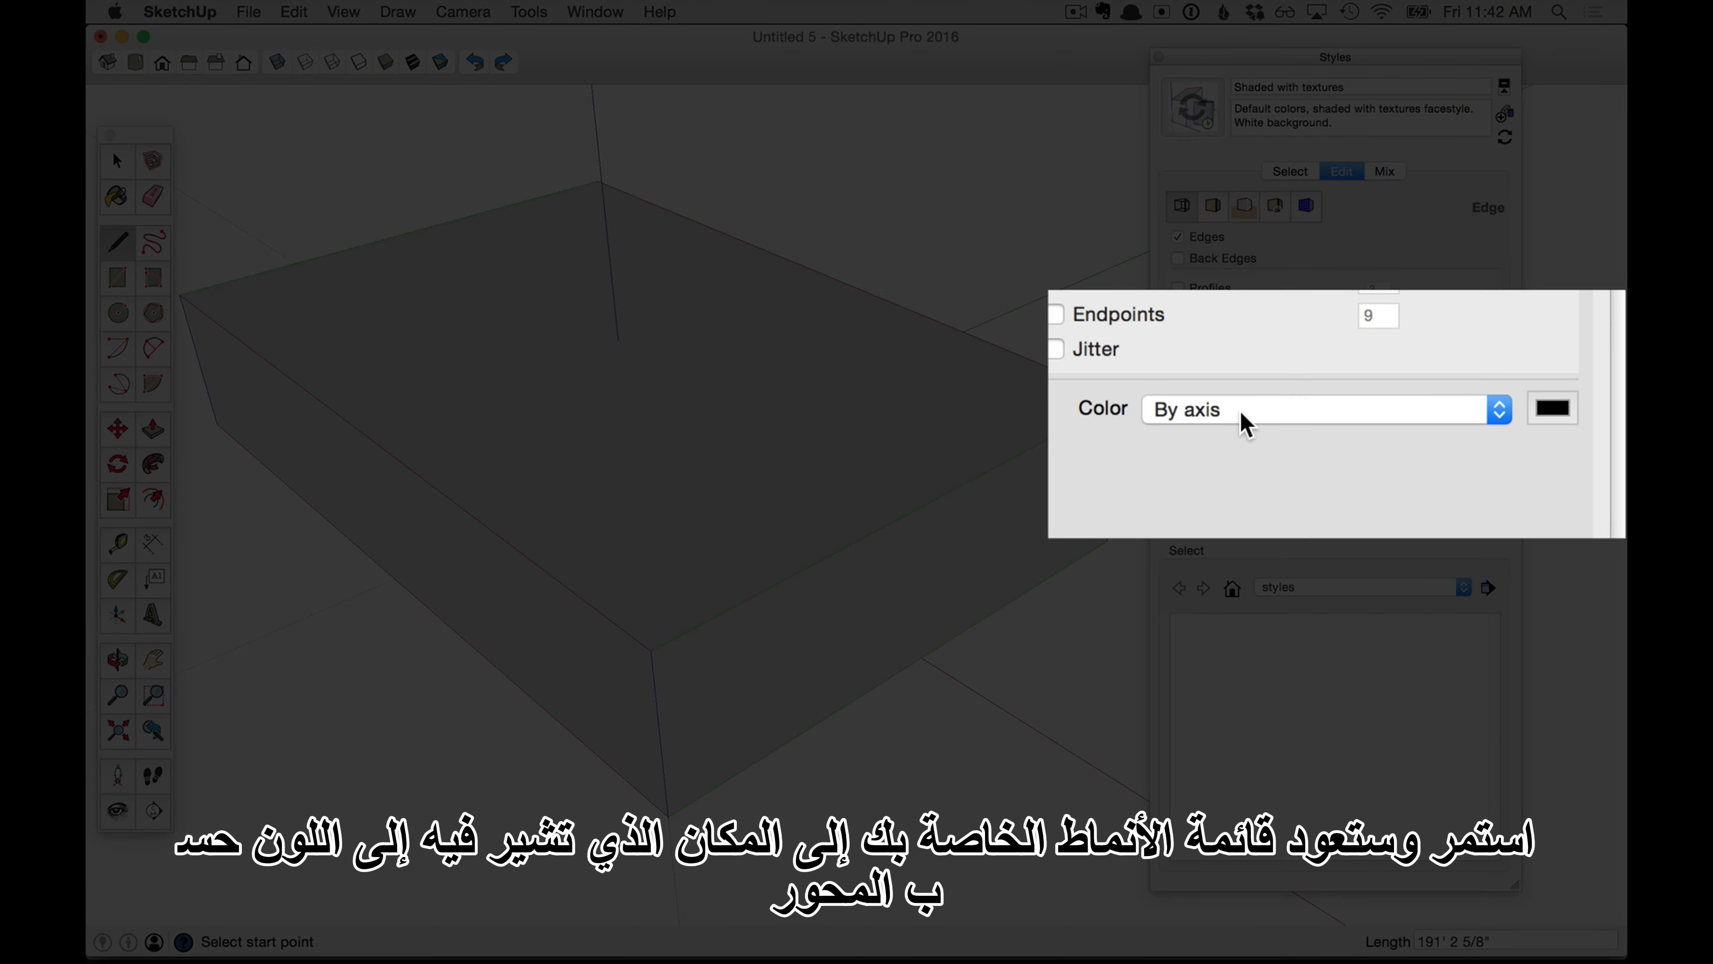
# Set the style's edge color back to All same
pyautogui.click(1244, 421)
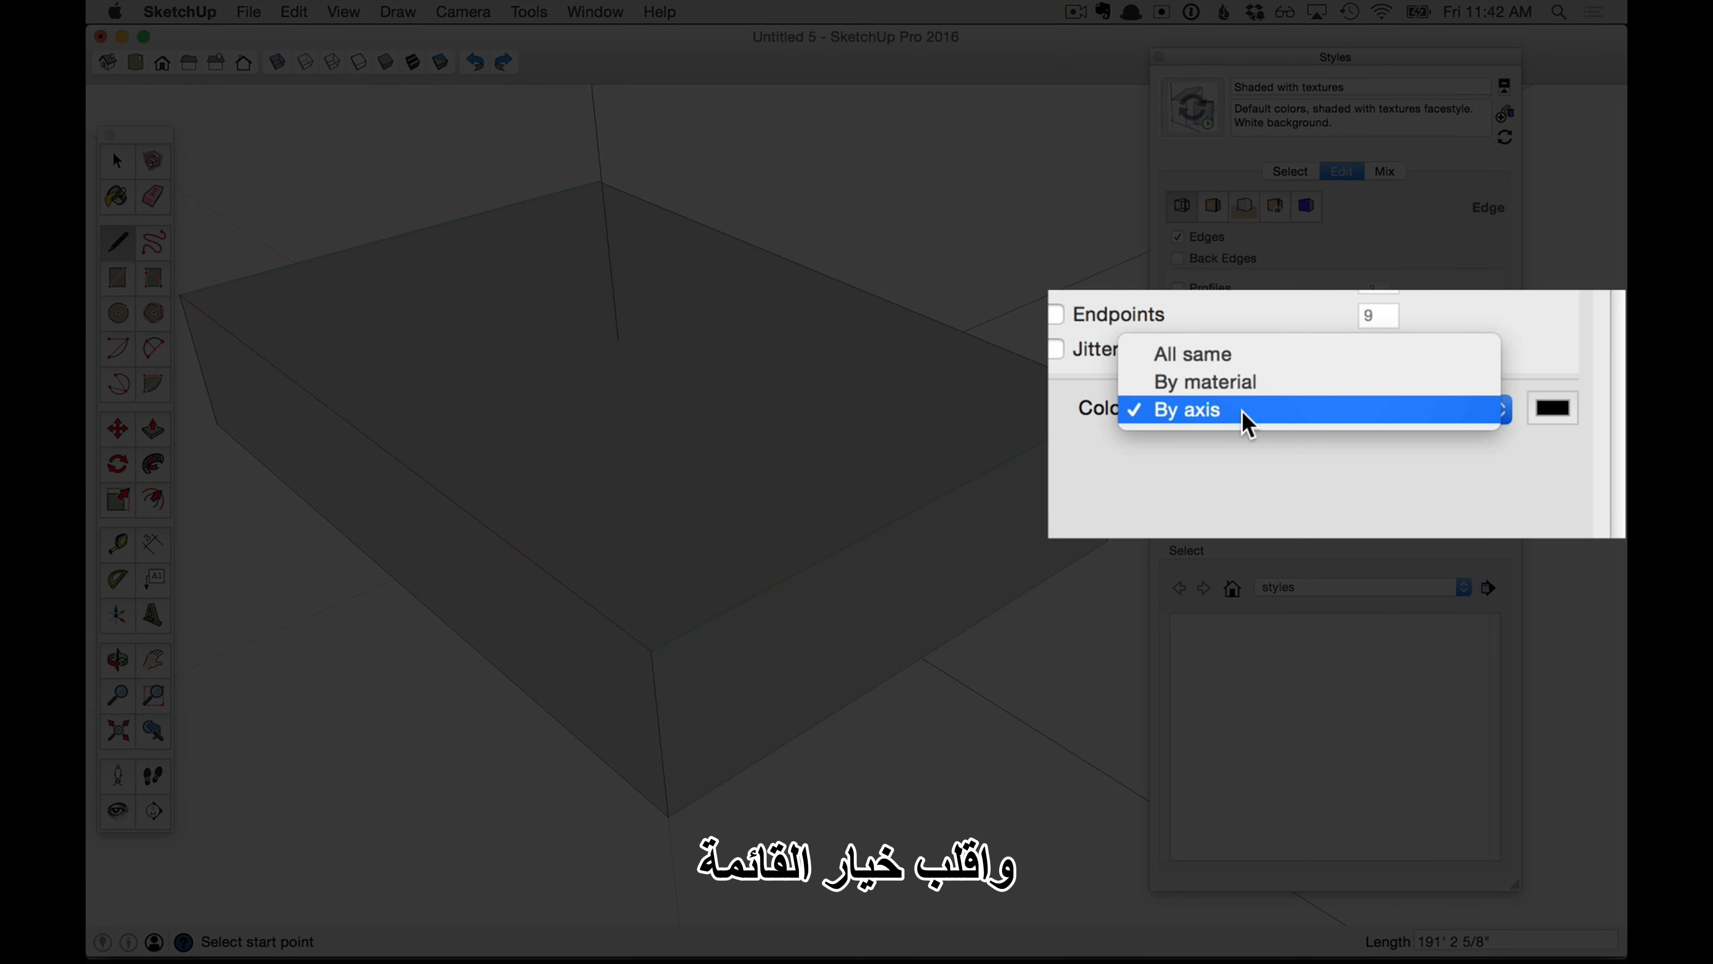
pyautogui.click(1192, 356)
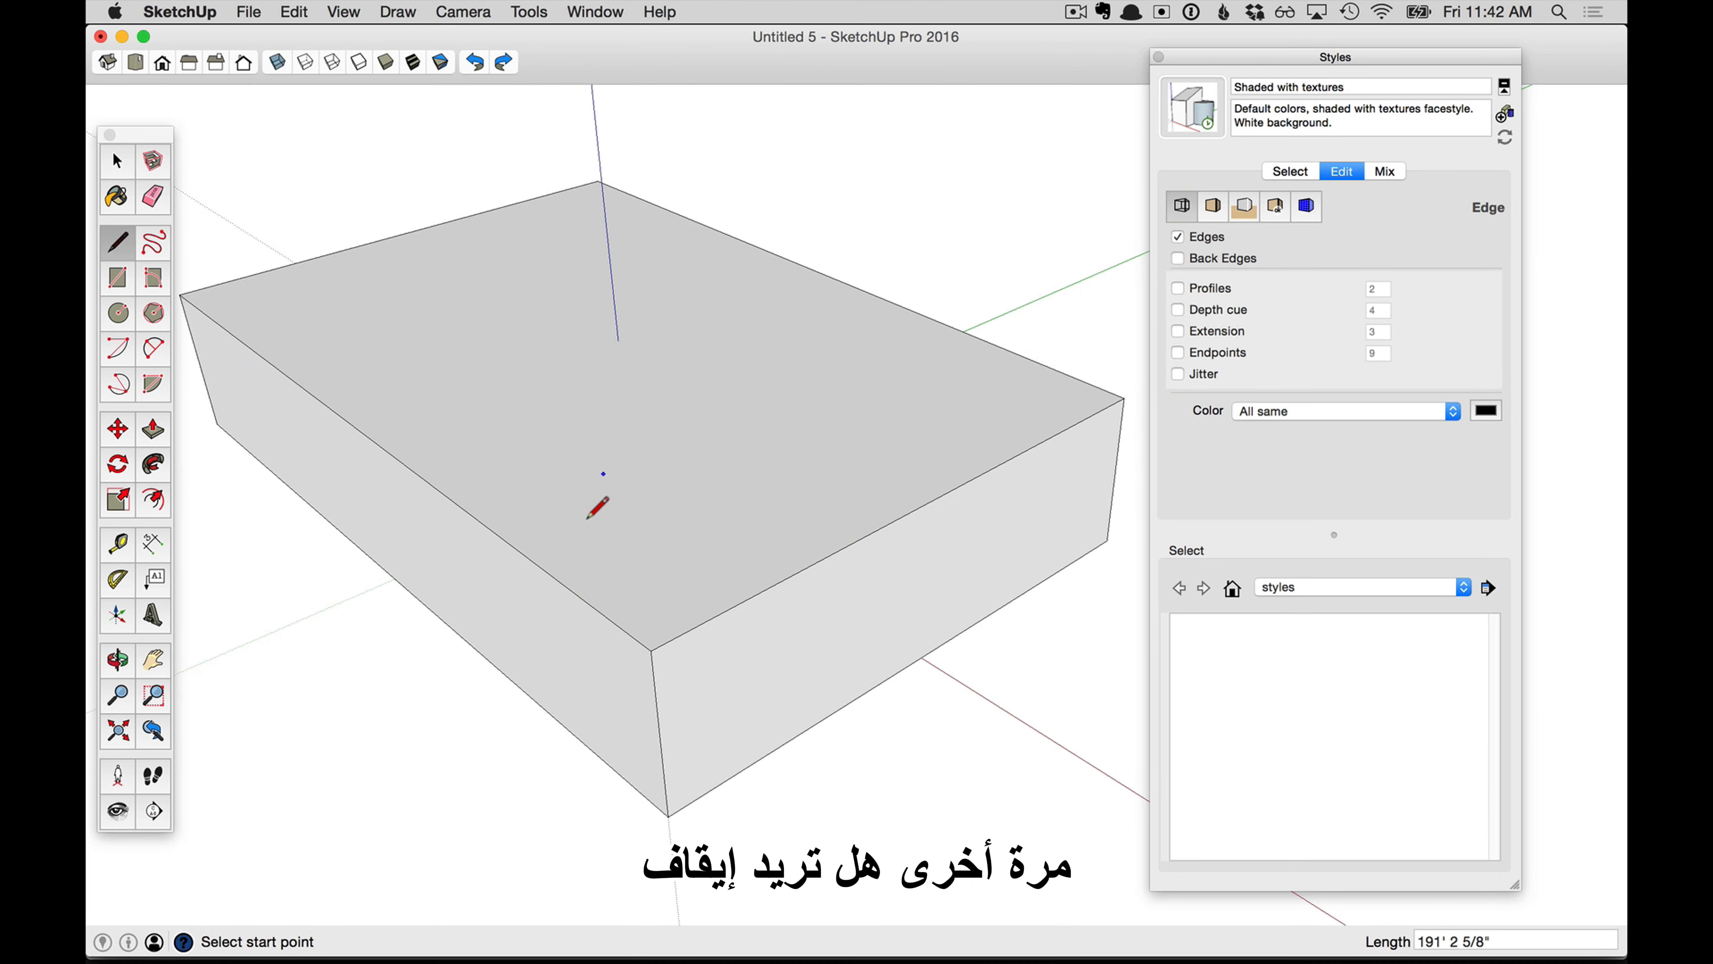